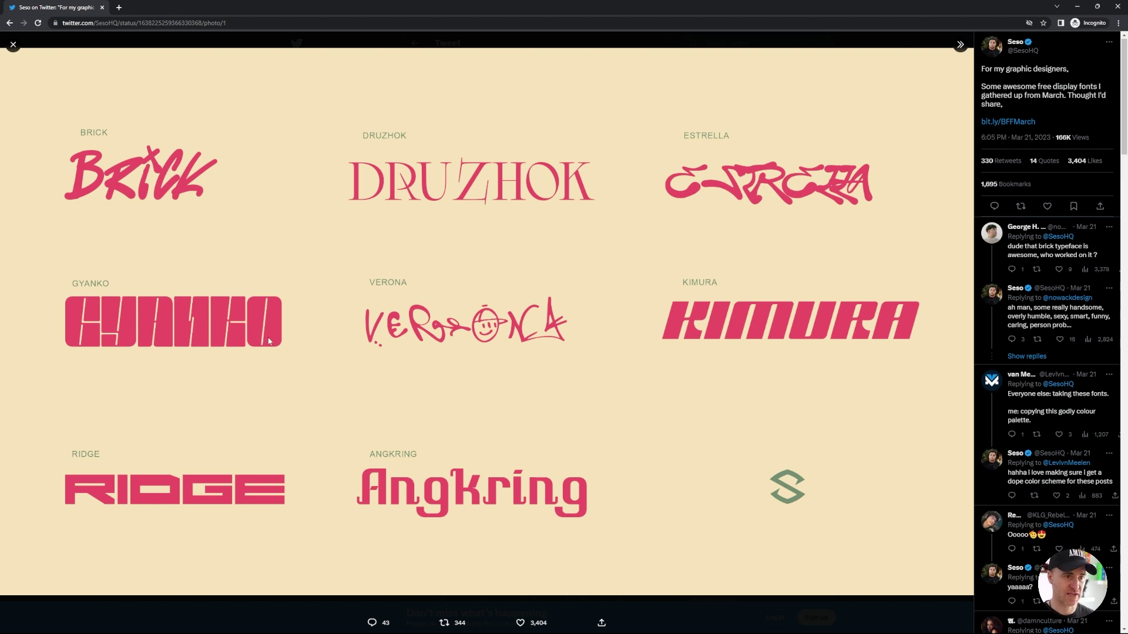
In Blender, add a text object to the scene and set its horizontal alignment to Center
key(alt+Left)
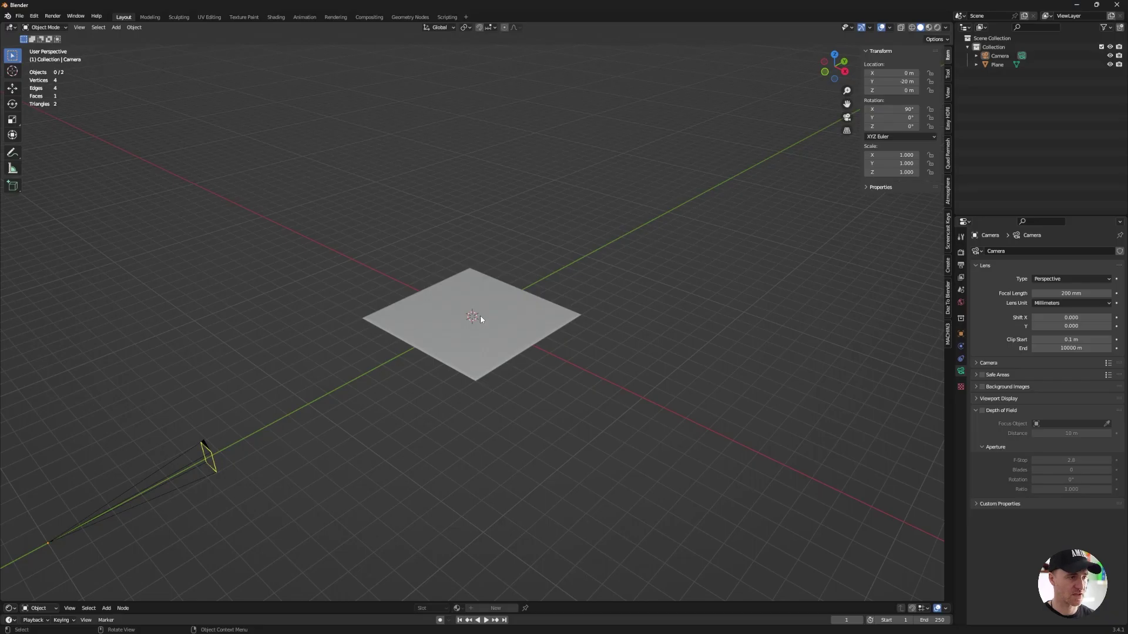
key(shift+a)
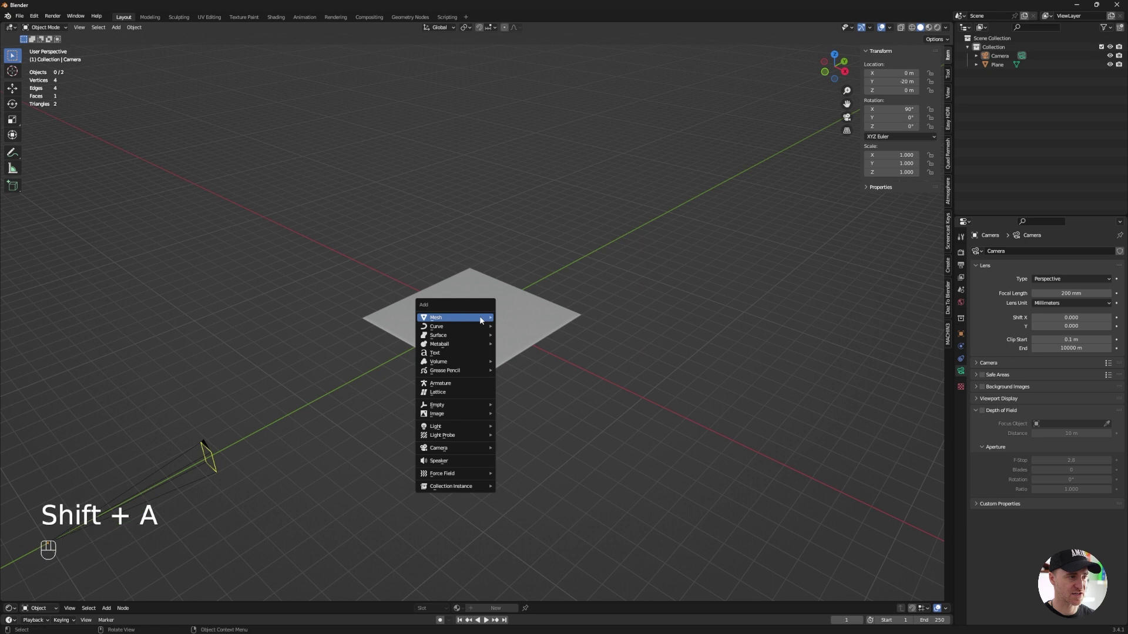
click(458, 360)
middle_drag(458, 359, 955, 388)
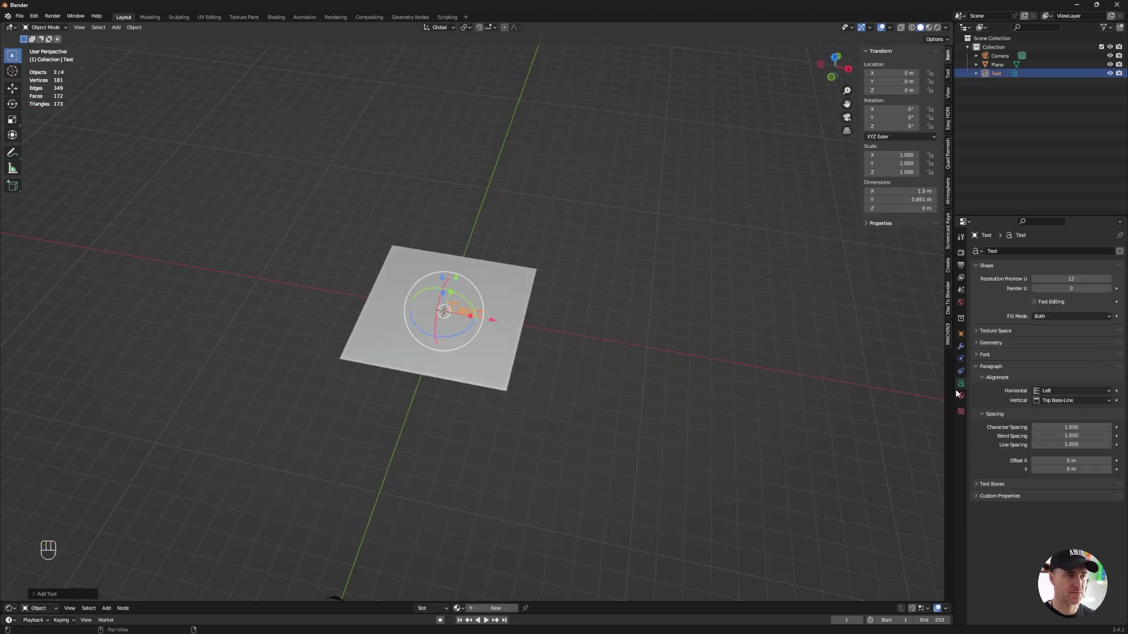
click(1056, 391)
click(1057, 410)
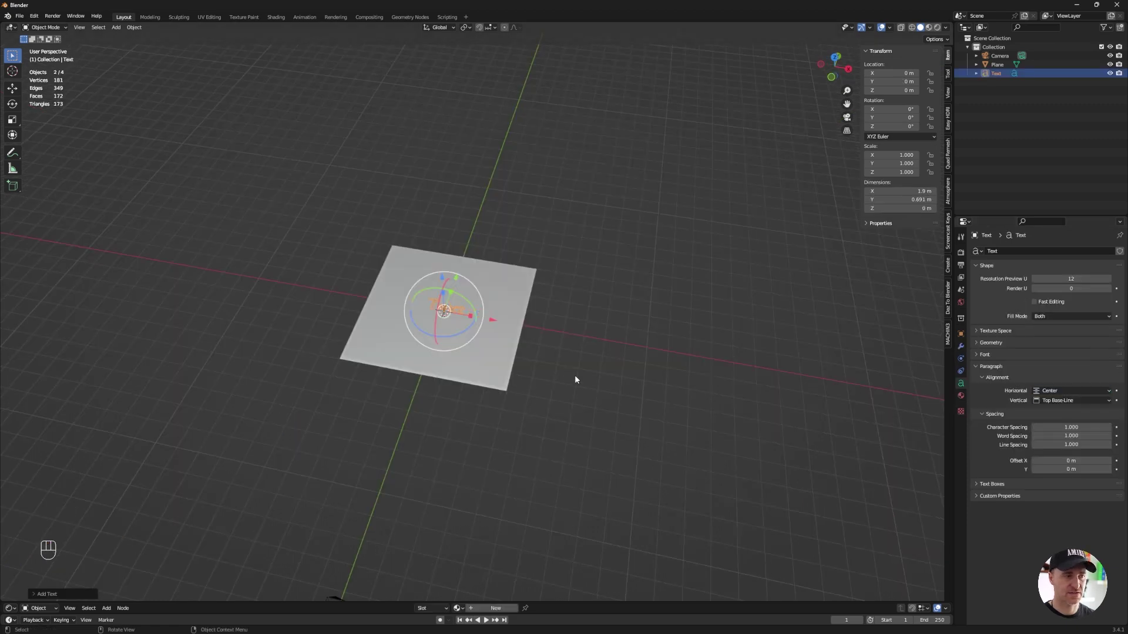
Replace the text object's default wording with HAPPY THOUGHTS on two lines
key(Tab)
scroll(564, 329, up, 4)
key(BackSpace)
key(BackSpace)
key(BackSpace)
key(BackSpace)
key(BackSpace)
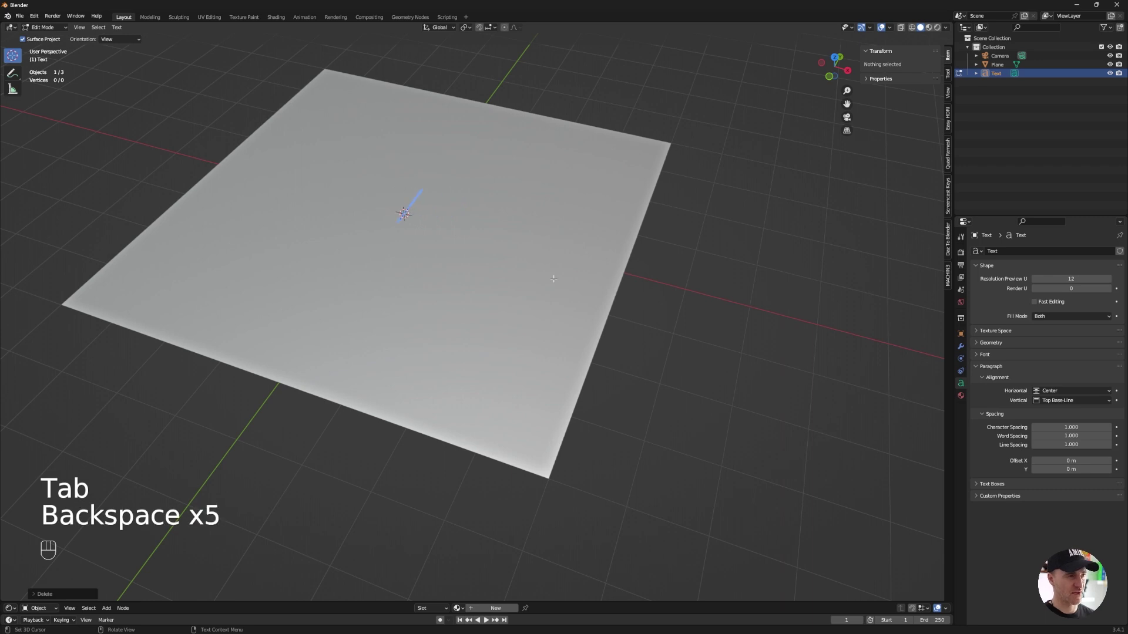
Load the Gyanko Stencil font from the Windows fonts folder as the text's regular font
click(975, 354)
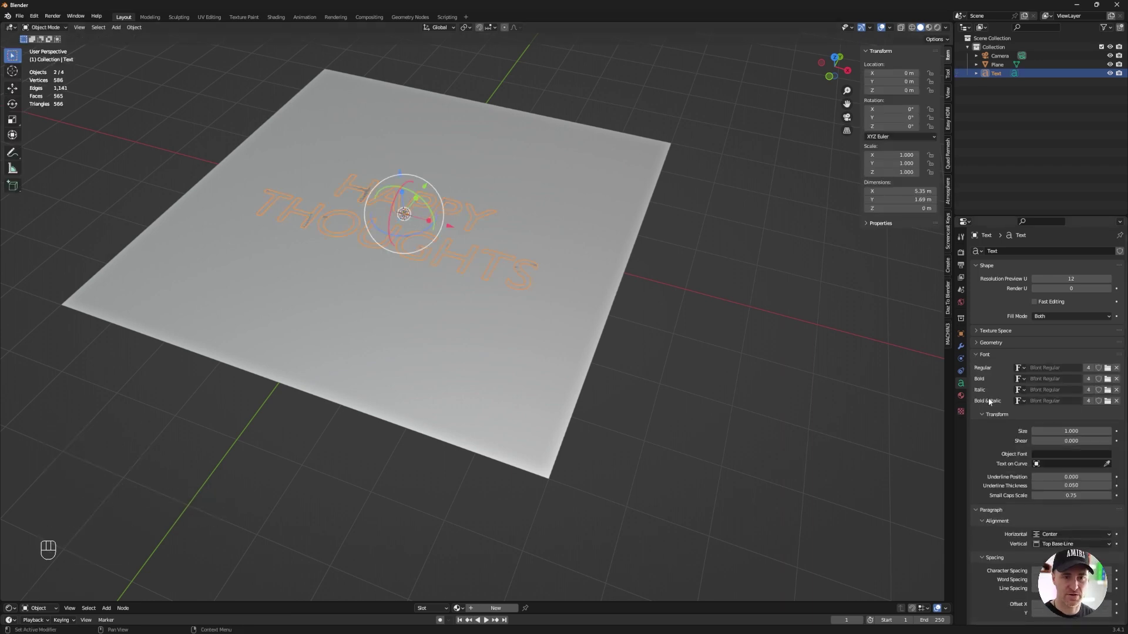
click(1107, 368)
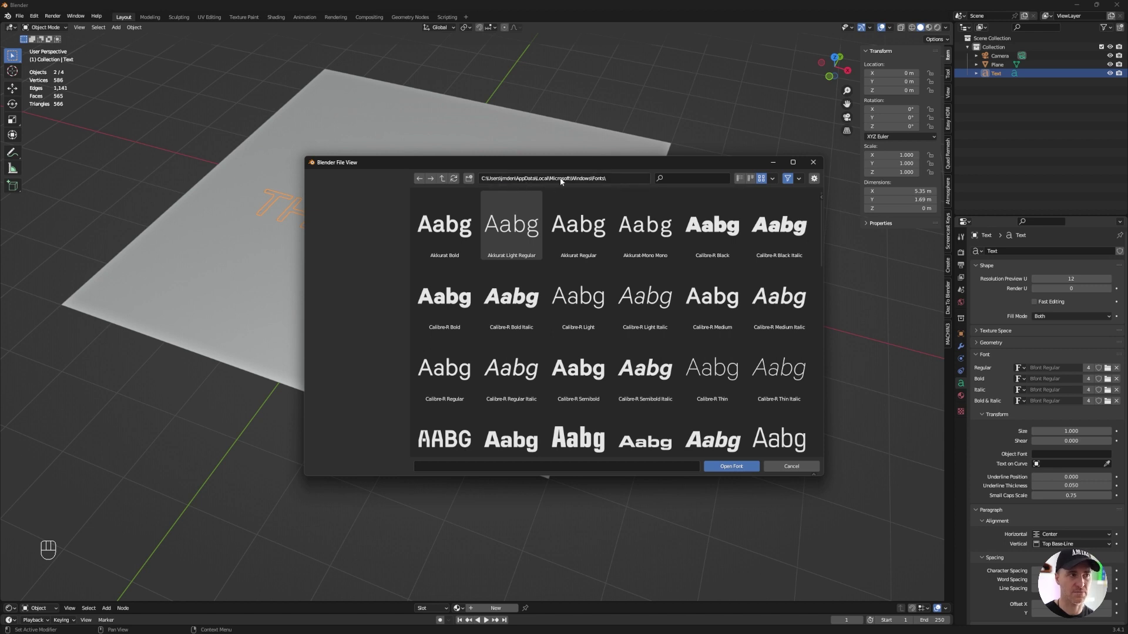
scroll(421, 316, down, 8)
click(421, 316)
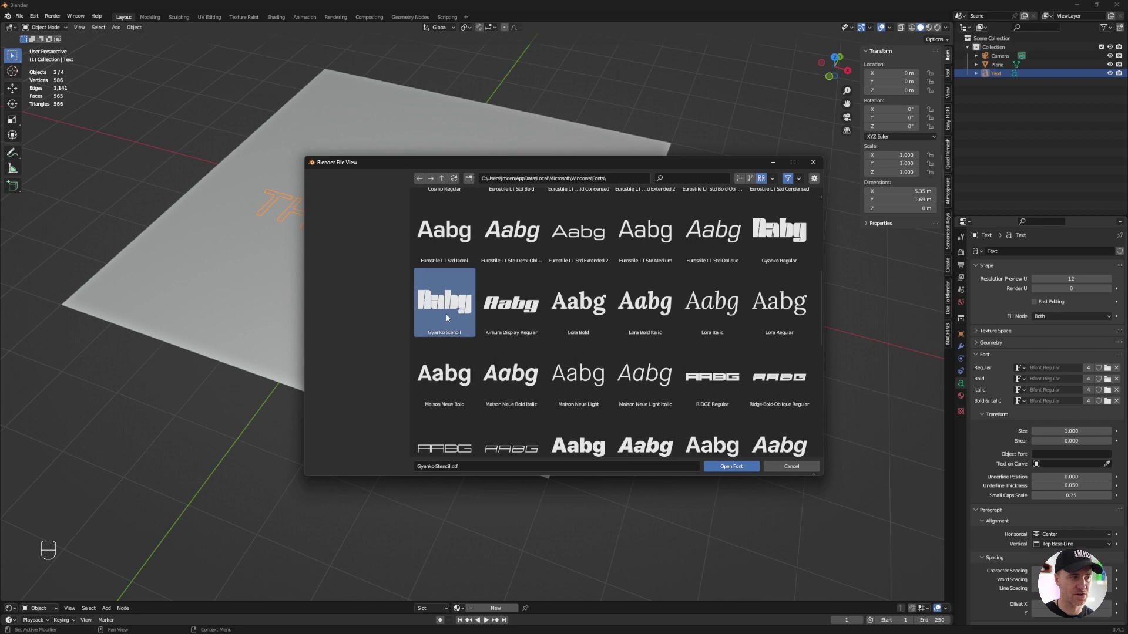
click(729, 466)
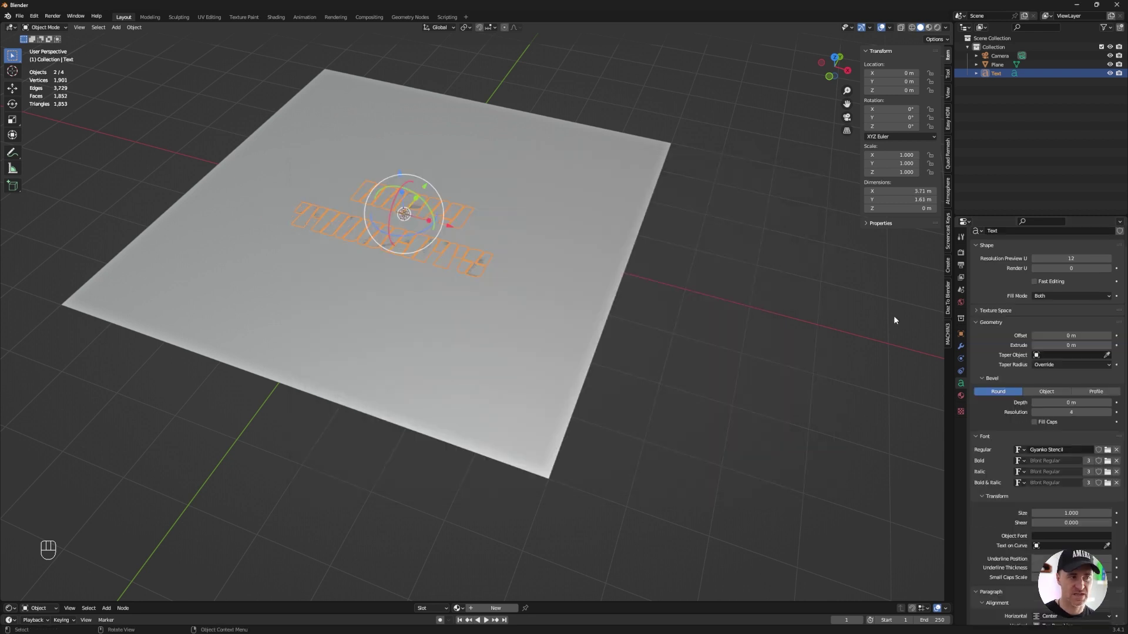
Extrude the text 0.1 m and bevel it with depth 0.01 m, resolution 6 and Fill Caps enabled
drag(1070, 344, 1084, 345)
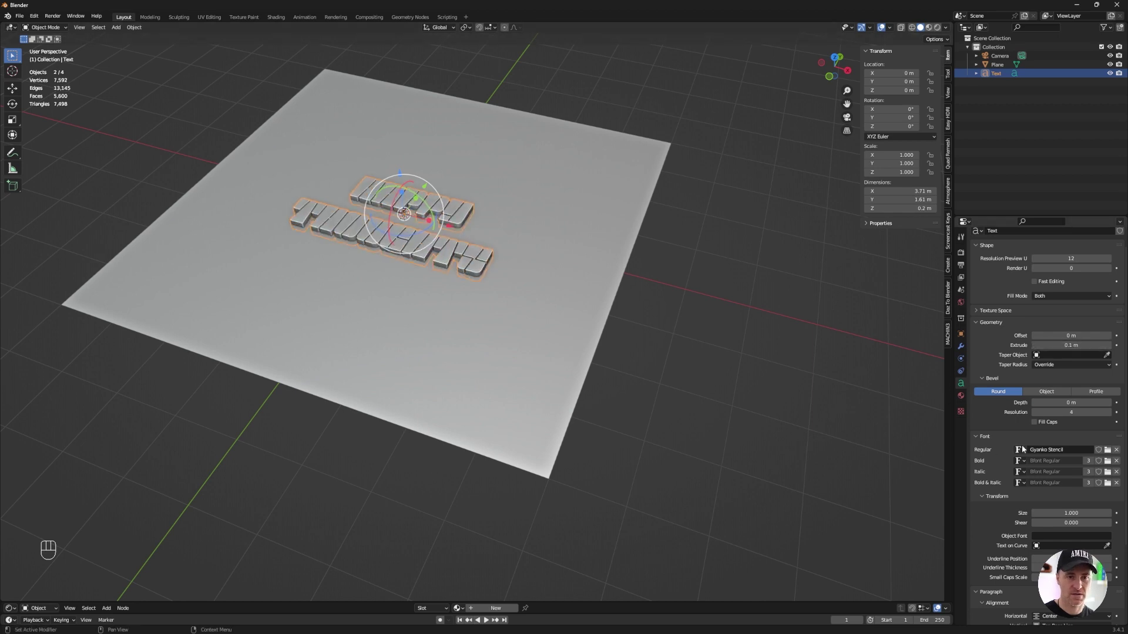
click(1108, 405)
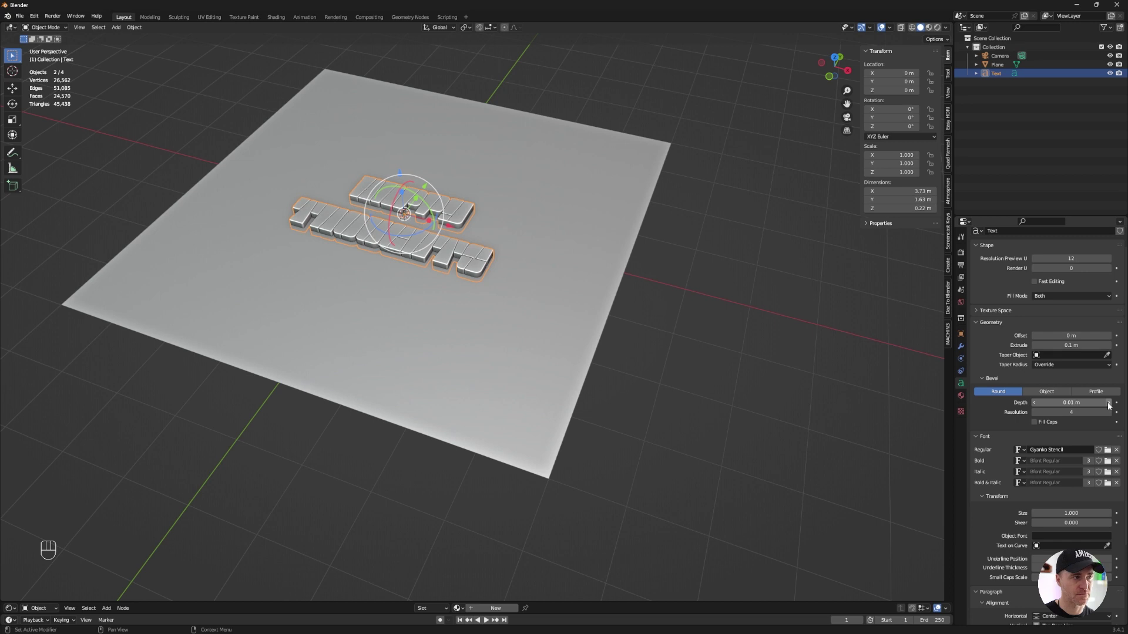
scroll(459, 251, up, 8)
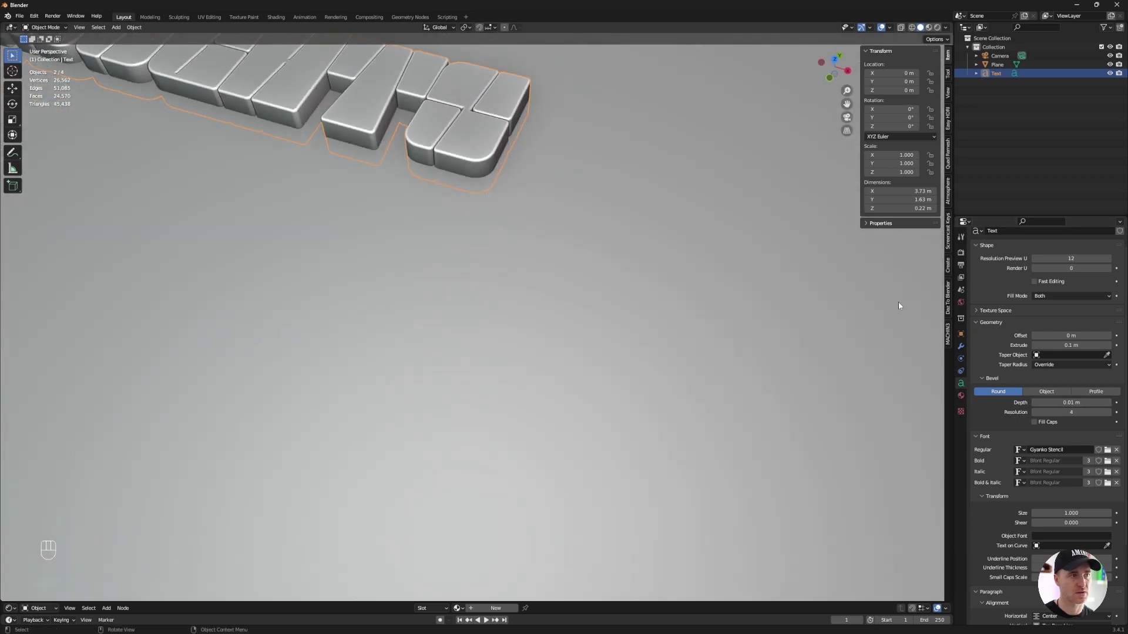
click(1108, 413)
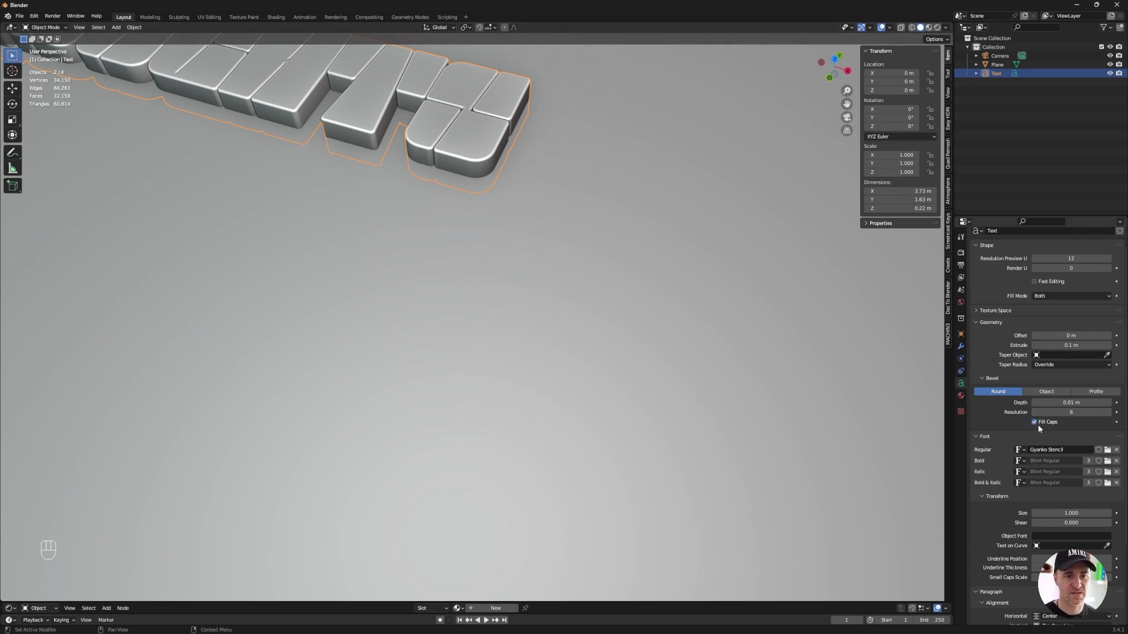
Raise the text to about 0.11 m on Z so its underside rests on the plane
scroll(364, 165, down, 5)
alt+middle_drag(365, 165, 315, 167)
drag(316, 167, 182, 106)
scroll(314, 165, up, 8)
click(459, 334)
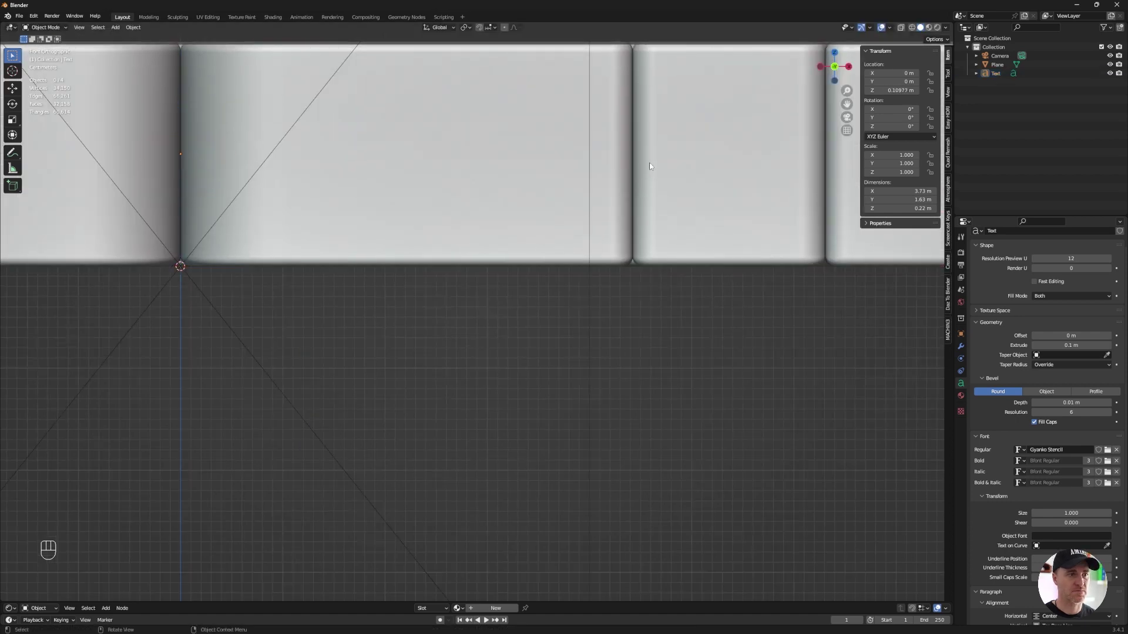
Look through the camera, lock the camera to the view and angle it down onto the text
middle_drag(649, 166, 611, 206)
scroll(602, 215, down, 6)
click(847, 117)
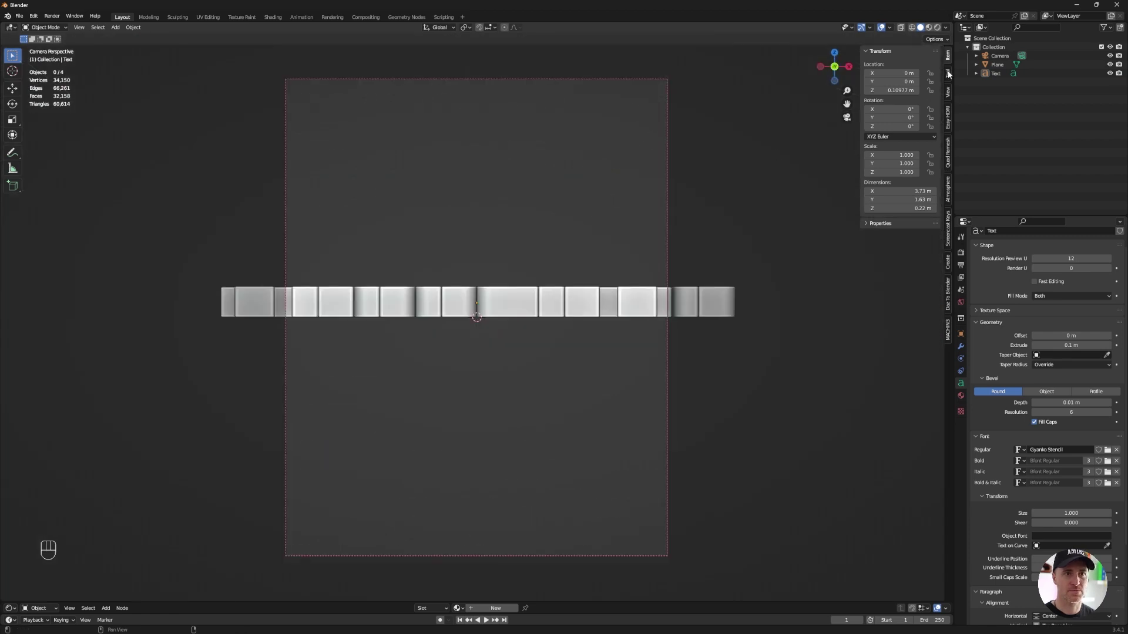
click(948, 91)
click(898, 161)
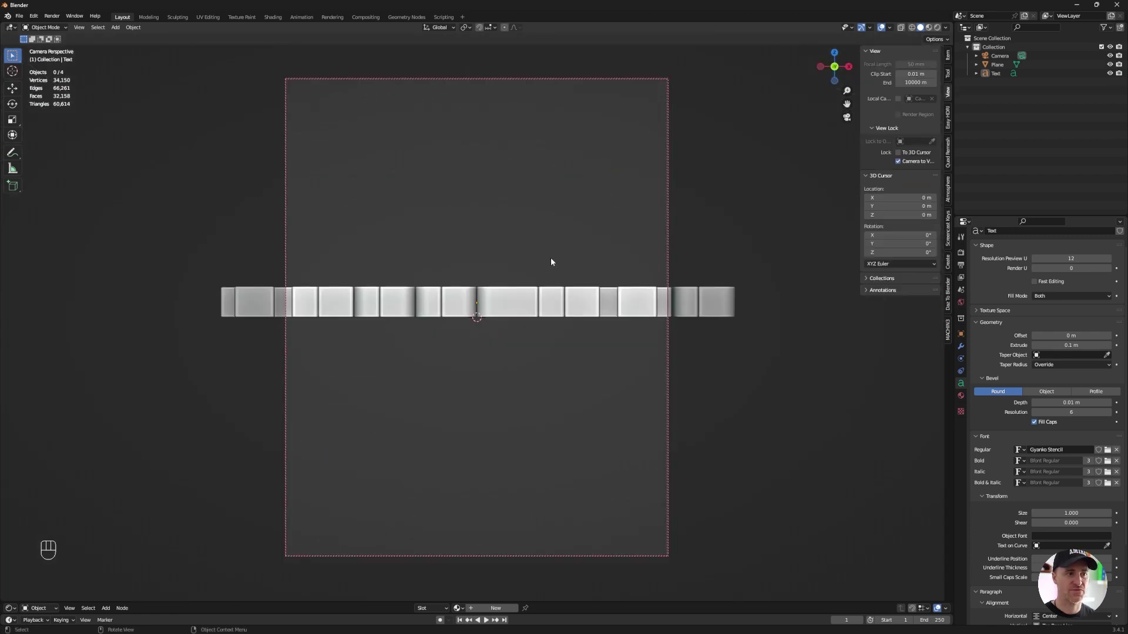
middle_drag(551, 258, 527, 327)
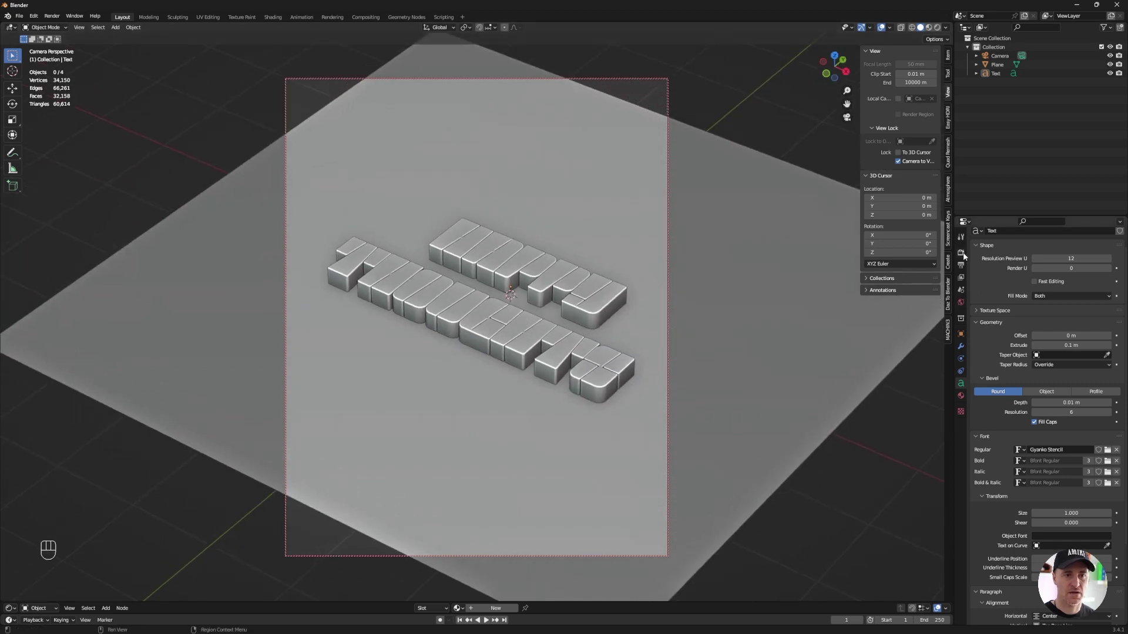
Set the render output resolution to 1920 by 1080 px
click(960, 253)
click(961, 267)
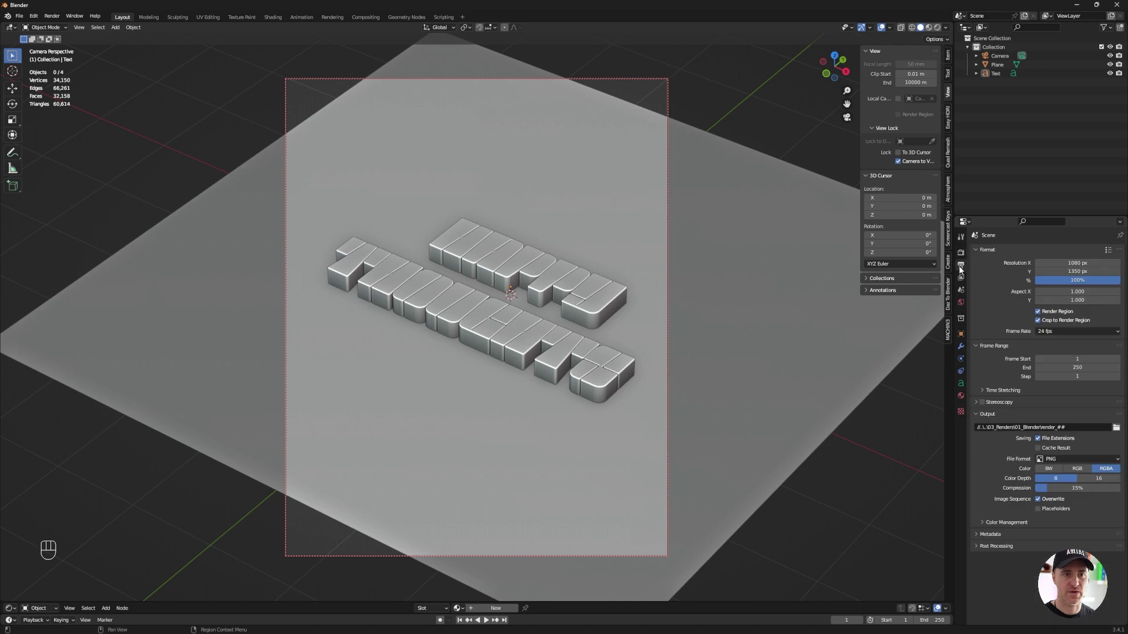
click(1077, 262)
text(1920)
key(Return)
click(1077, 271)
text(1080)
key(Return)
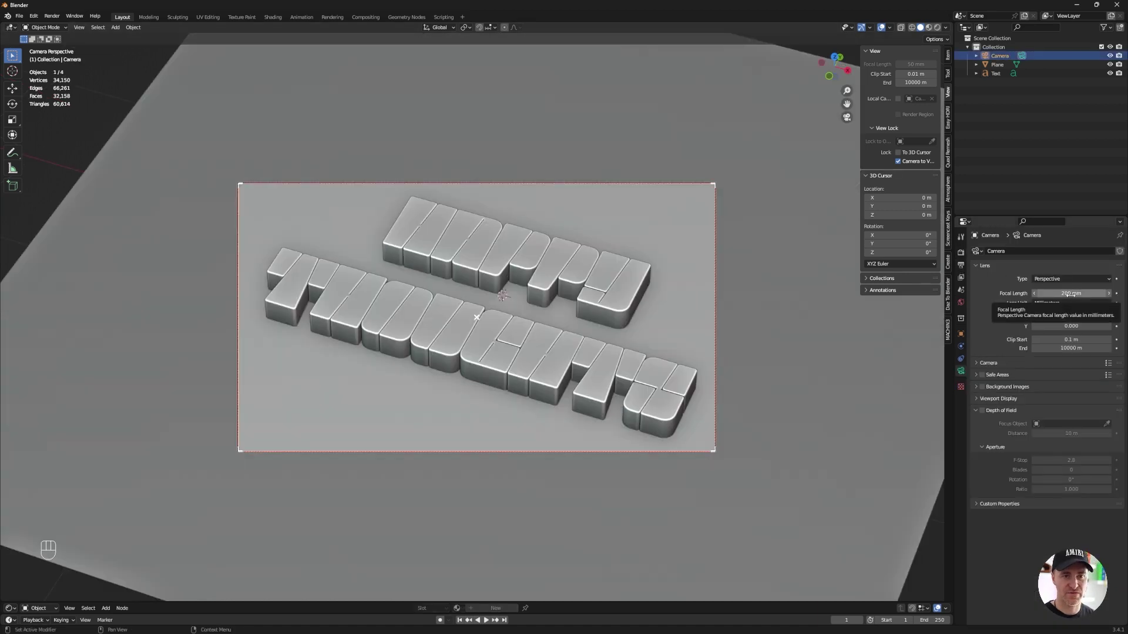
Set the camera's focal length to 300 mm and move it back until the whole text fits in the frame
click(1040, 295)
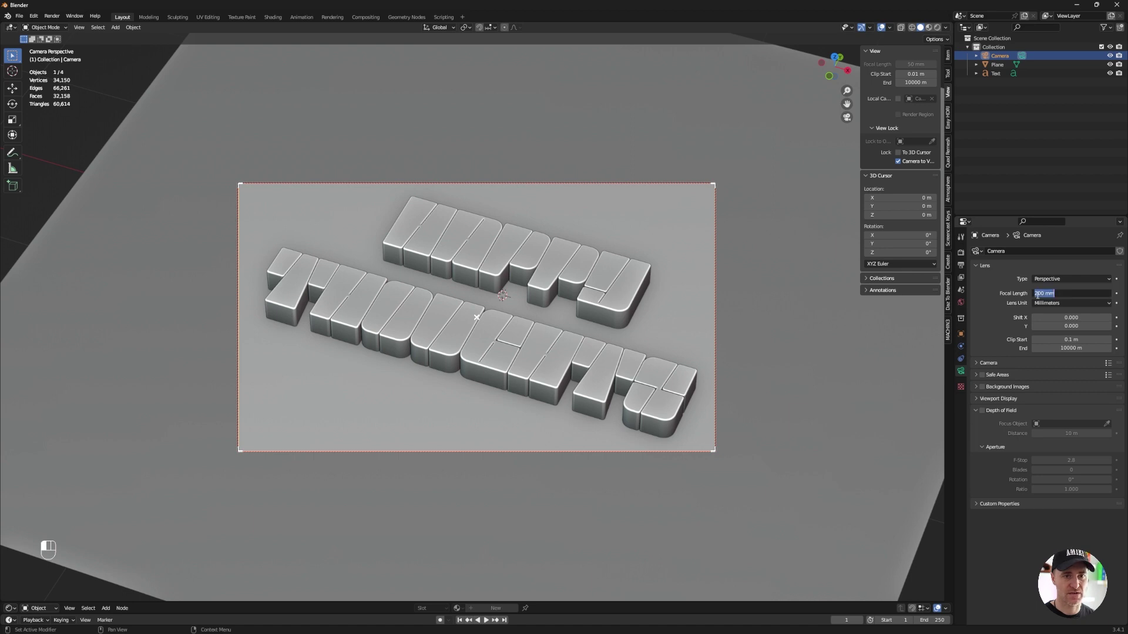
text(300)
key(Return)
ctrl+scroll(509, 317, down, 3)
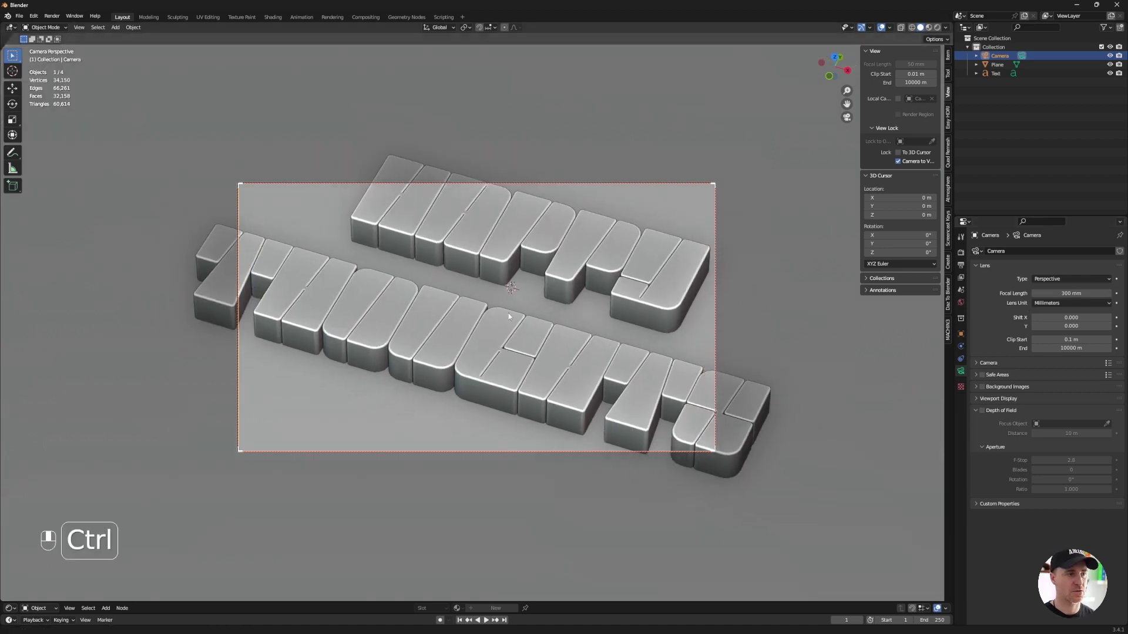
ctrl+middle_drag(508, 316, 274, 390)
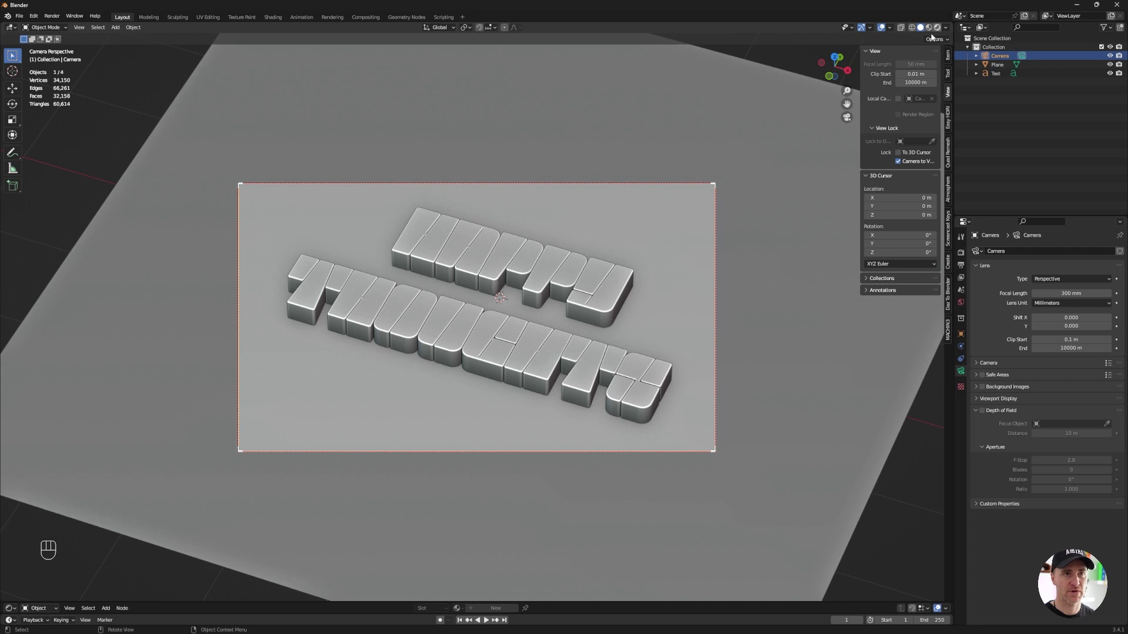
Turn on rendered shading, split the 3D viewport in two and make one half a Shader Editor
click(938, 27)
drag(3, 24, 424, 52)
key(n)
click(11, 27)
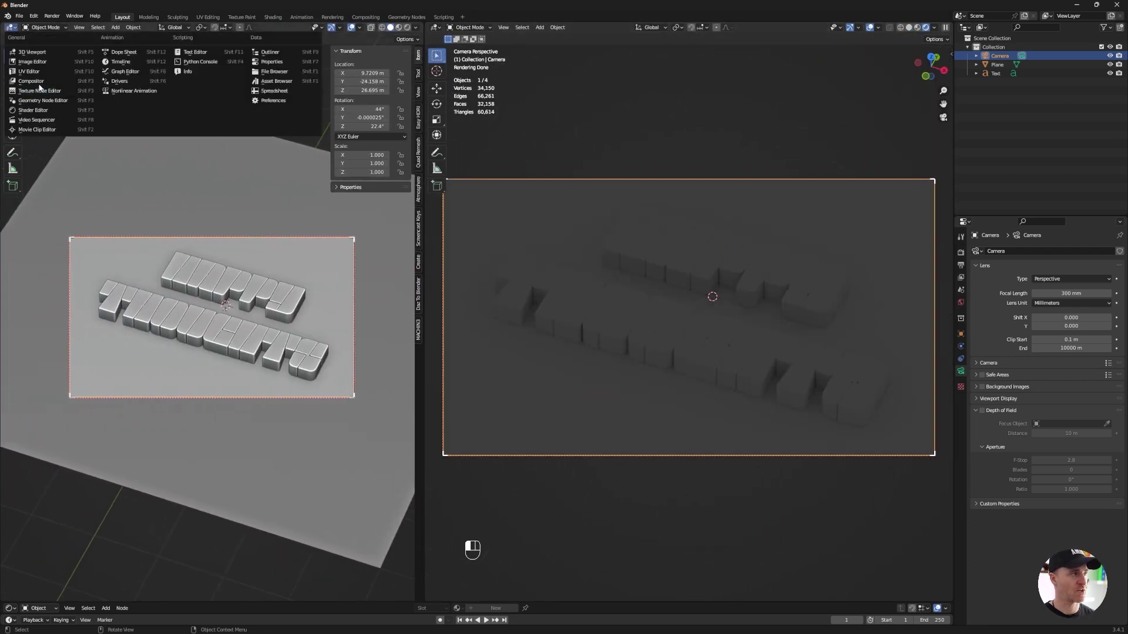
click(33, 110)
Create a new material for the text object, then deselect it
click(992, 74)
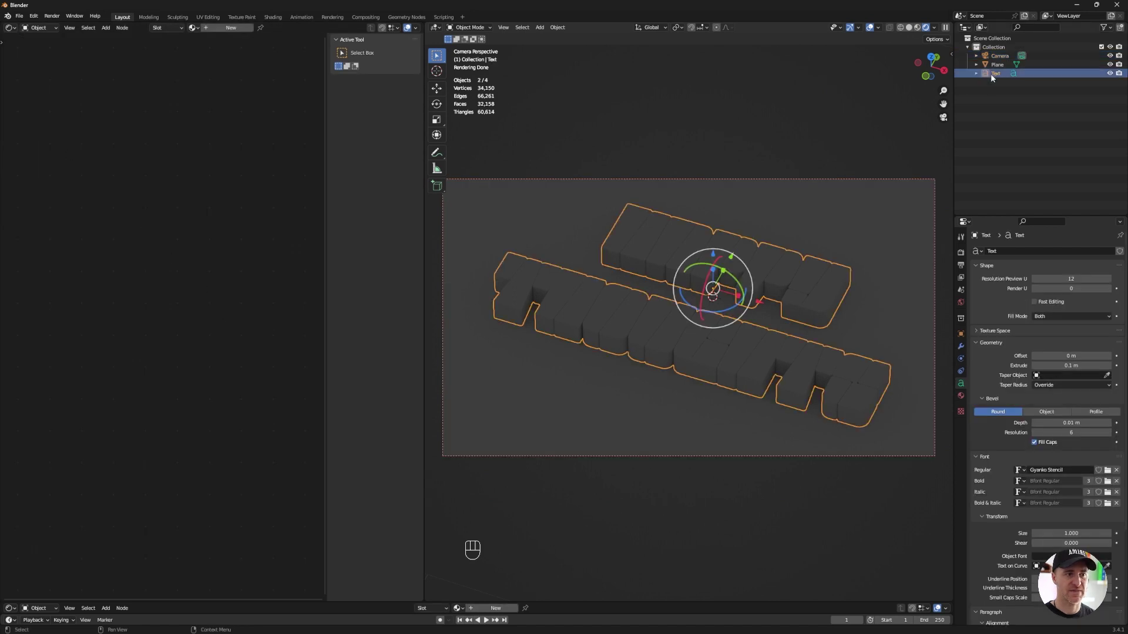
click(223, 29)
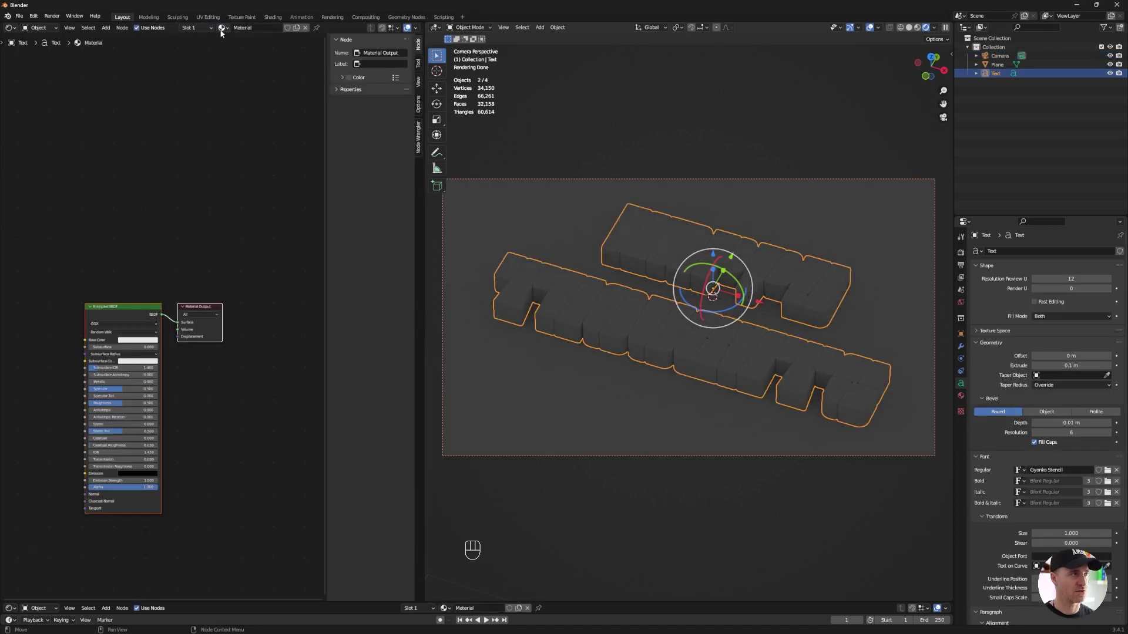
scroll(174, 350, up, 3)
click(1002, 143)
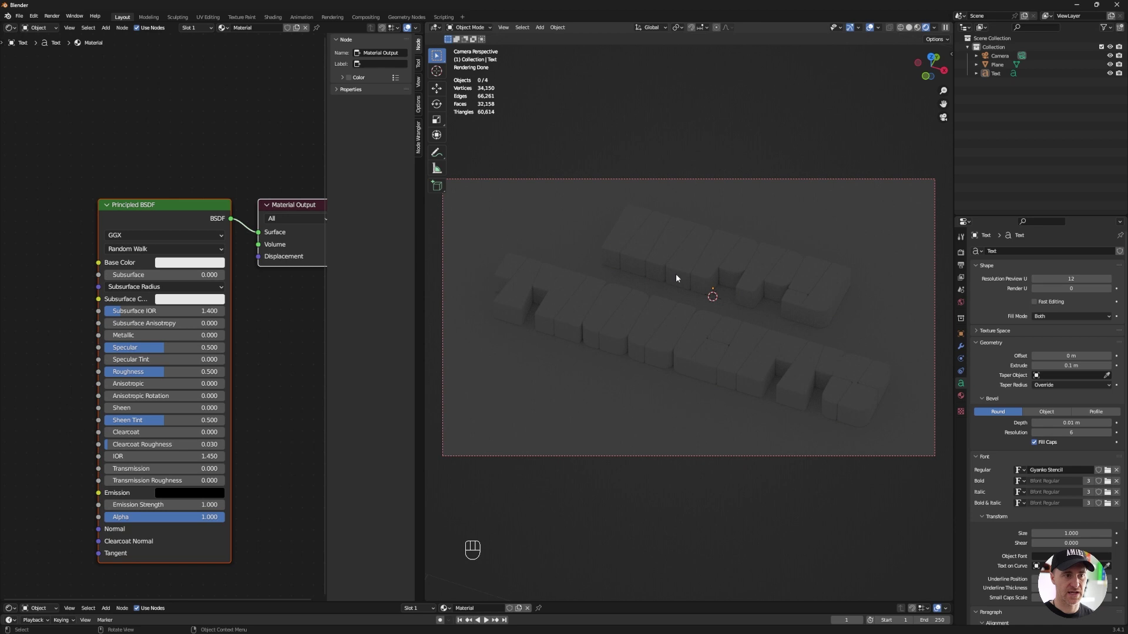
shift+middle_drag(676, 273, 677, 275)
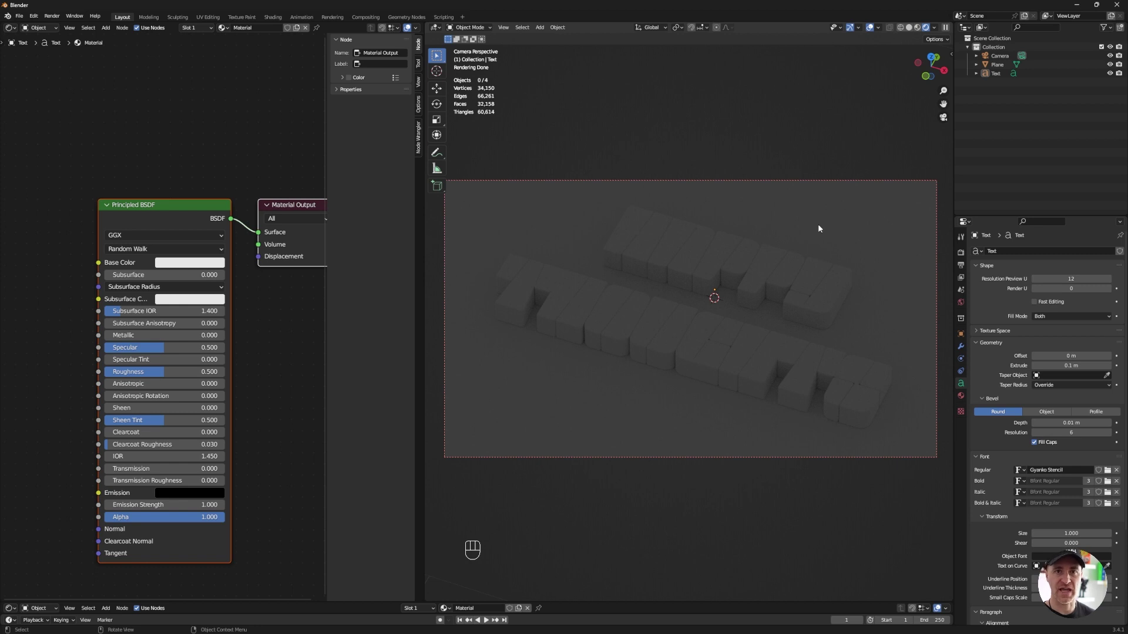
Switch the shader nodes to World and add an Environment Texture node
click(41, 30)
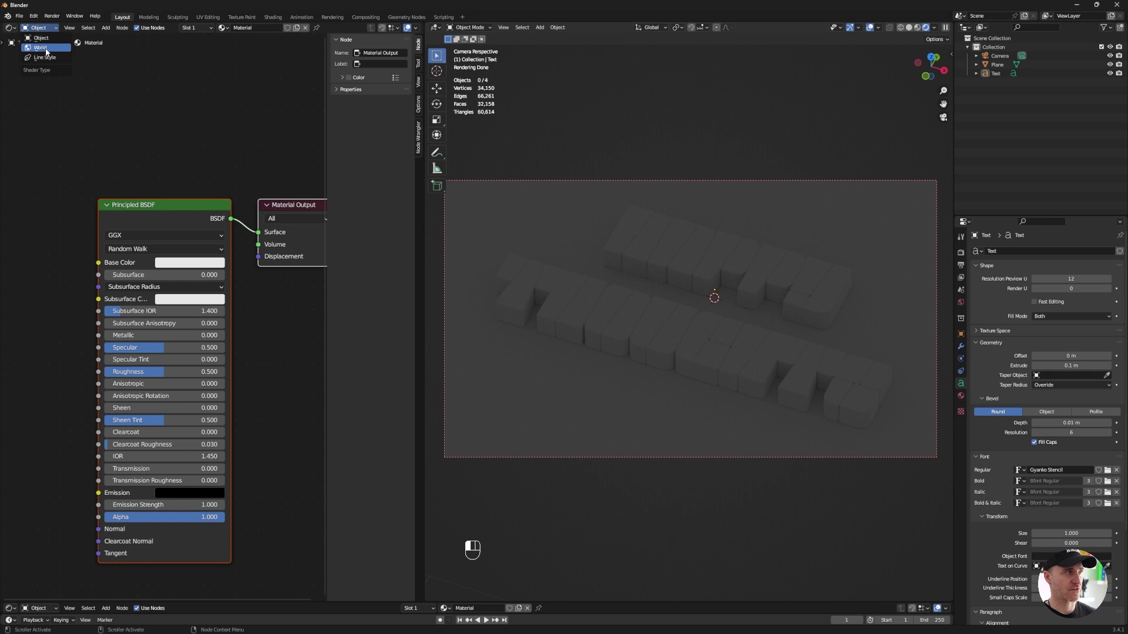
click(41, 47)
scroll(178, 357, down, 2)
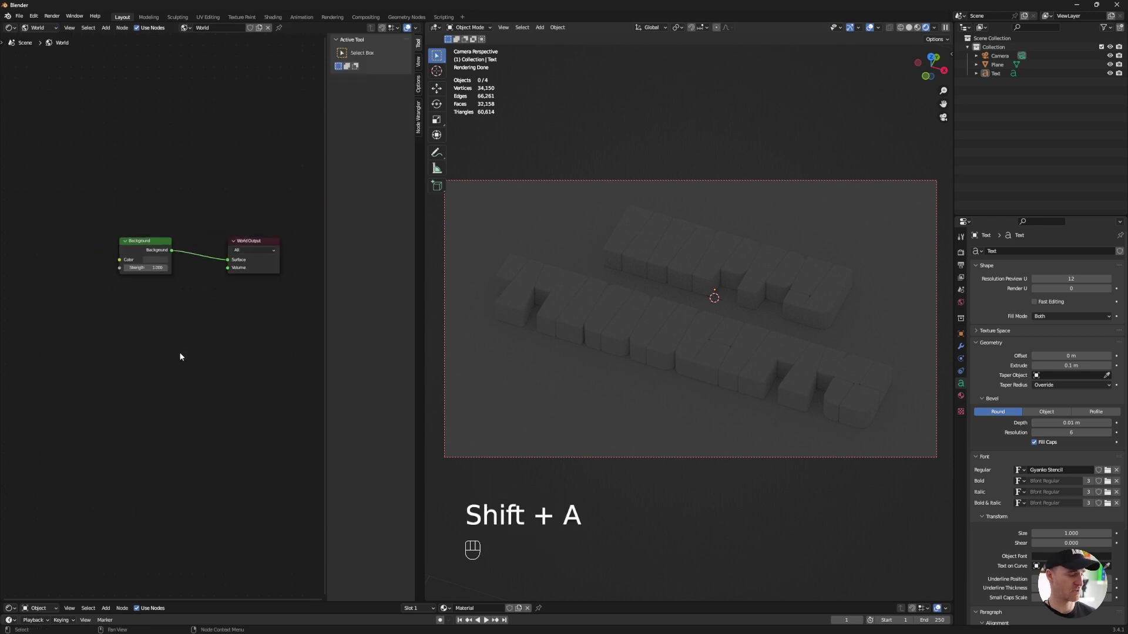
key(shift+a)
text(environment)
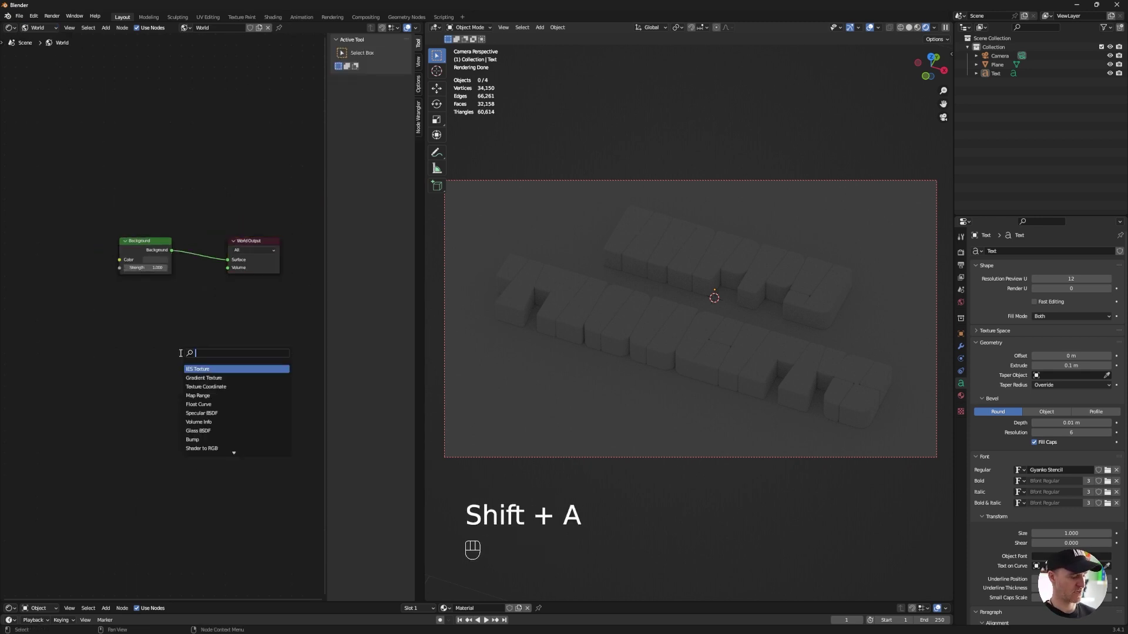
key(Return)
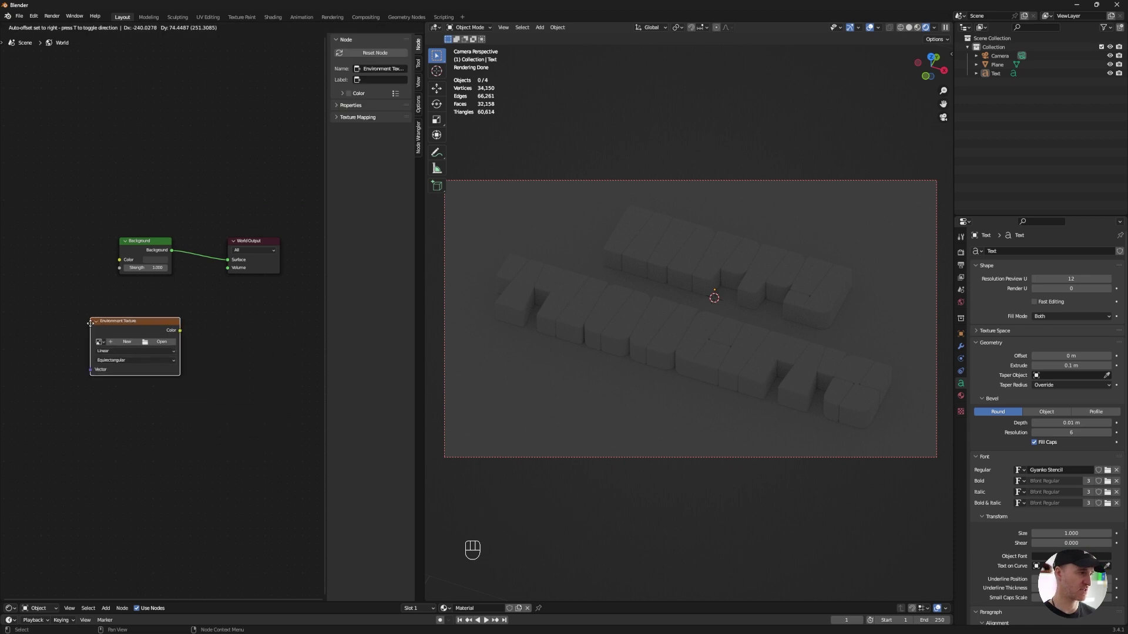
click(99, 314)
Connect the Environment Texture's color to the Background color and attach Texture Coordinate and Mapping nodes to its vector input
drag(188, 320, 119, 260)
drag(135, 338, 48, 265)
middle_drag(104, 311, 196, 316)
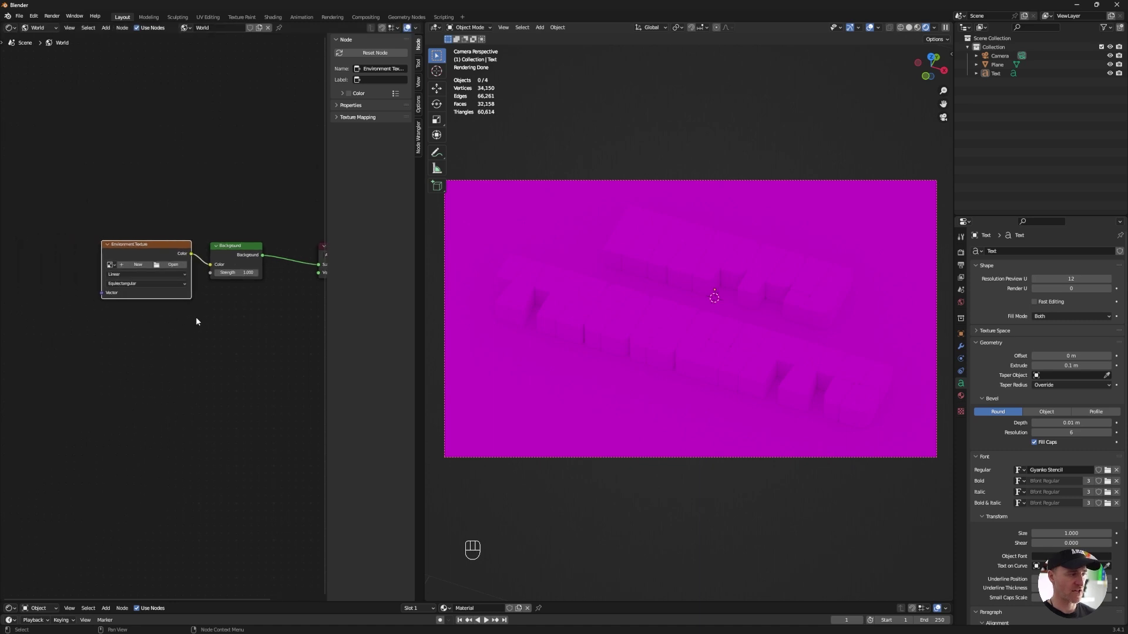
key(ctrl+t)
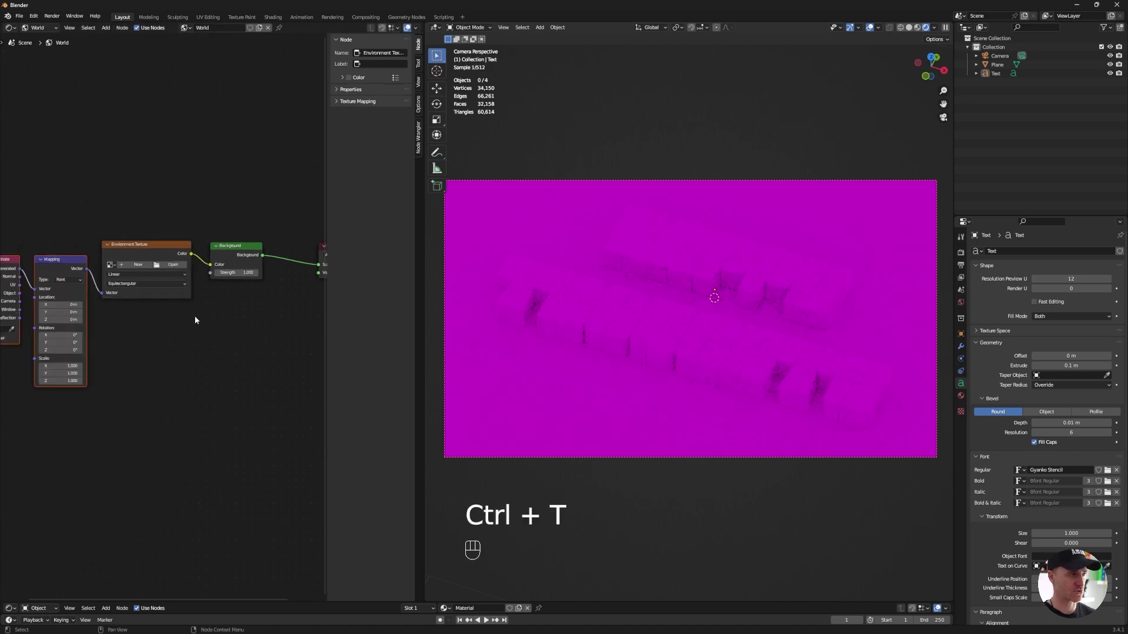
middle_drag(139, 322, 200, 328)
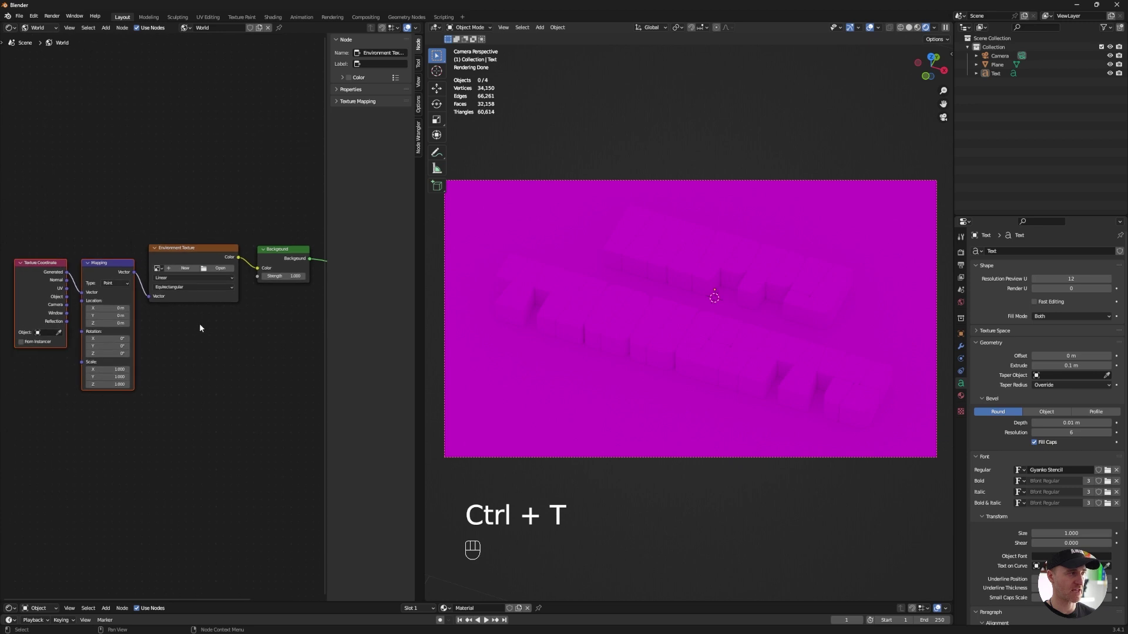
scroll(88, 229, down, 1)
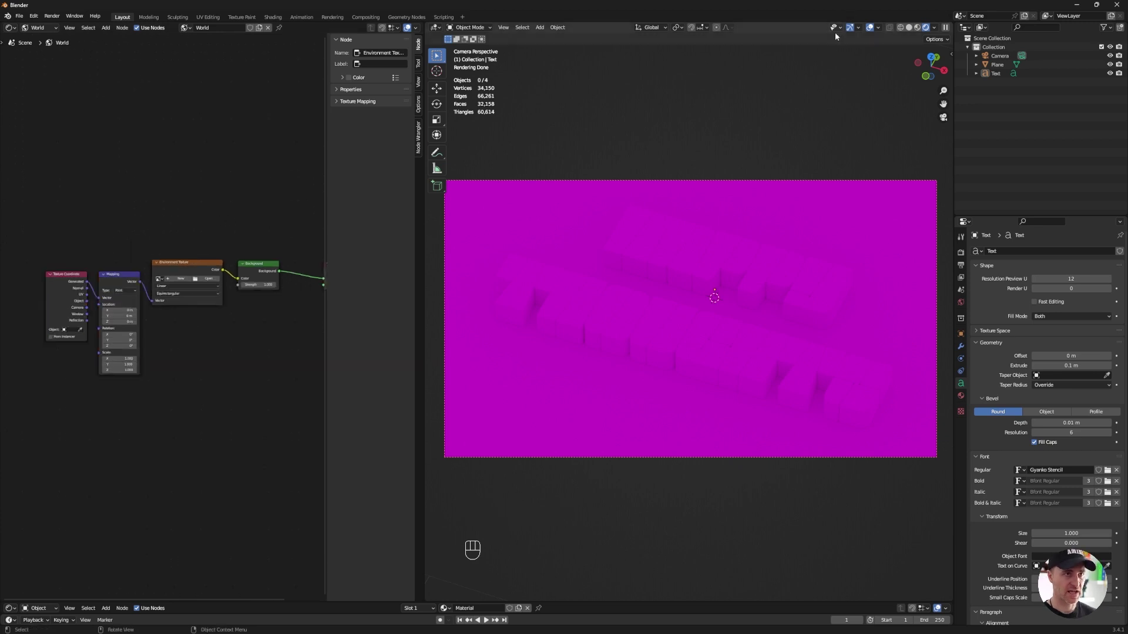
Load the HDRI folder in Easy HDRI, create its world nodes and use JMD_STUDIOSimple.exr as the environment
key(n)
click(947, 118)
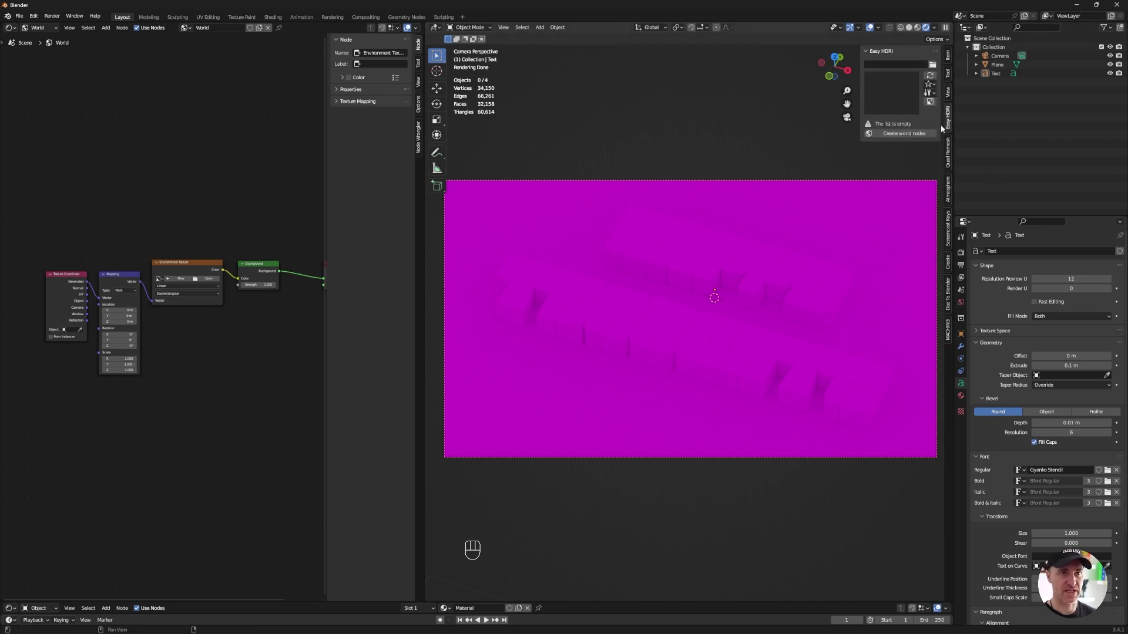
click(930, 76)
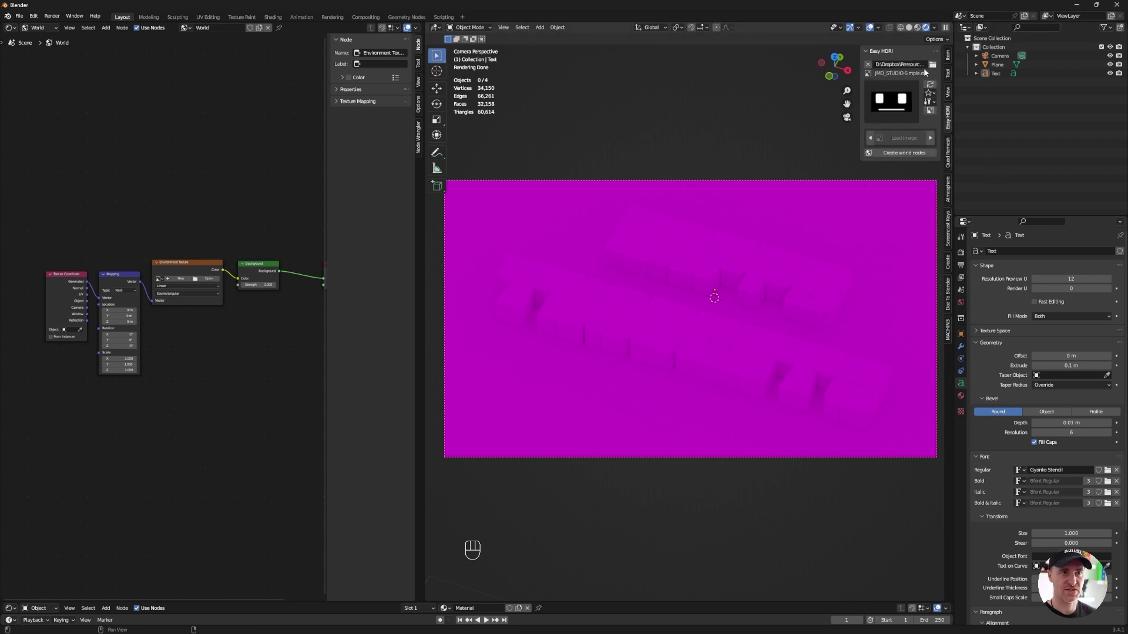
click(893, 110)
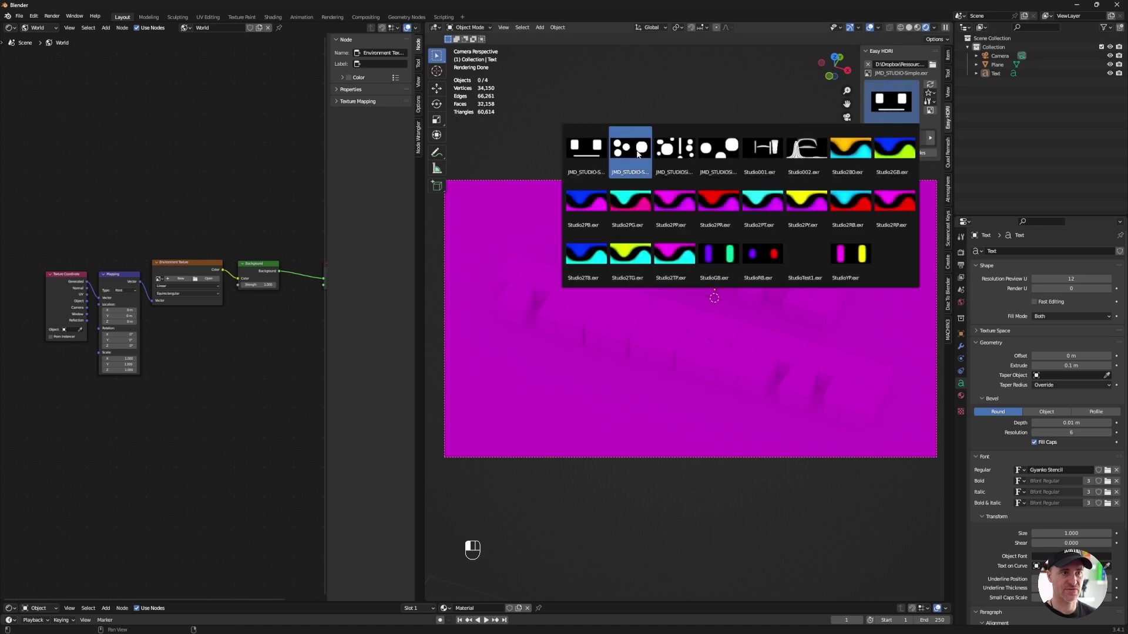
click(585, 154)
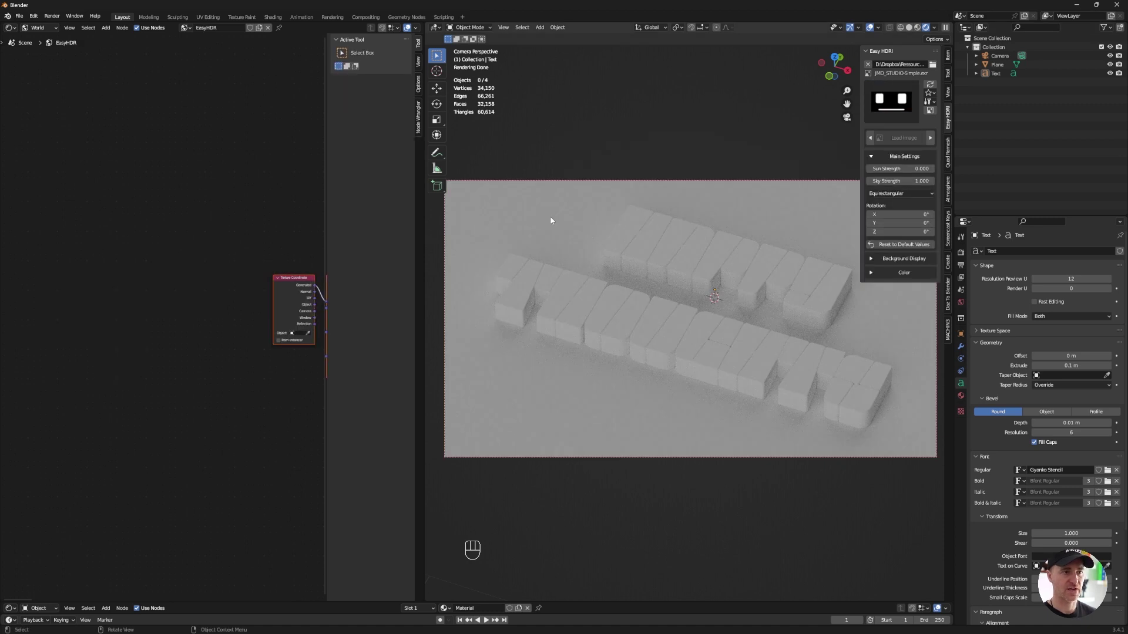
Set the environment's Sky Strength to 2 in the Easy HDRI settings
click(897, 181)
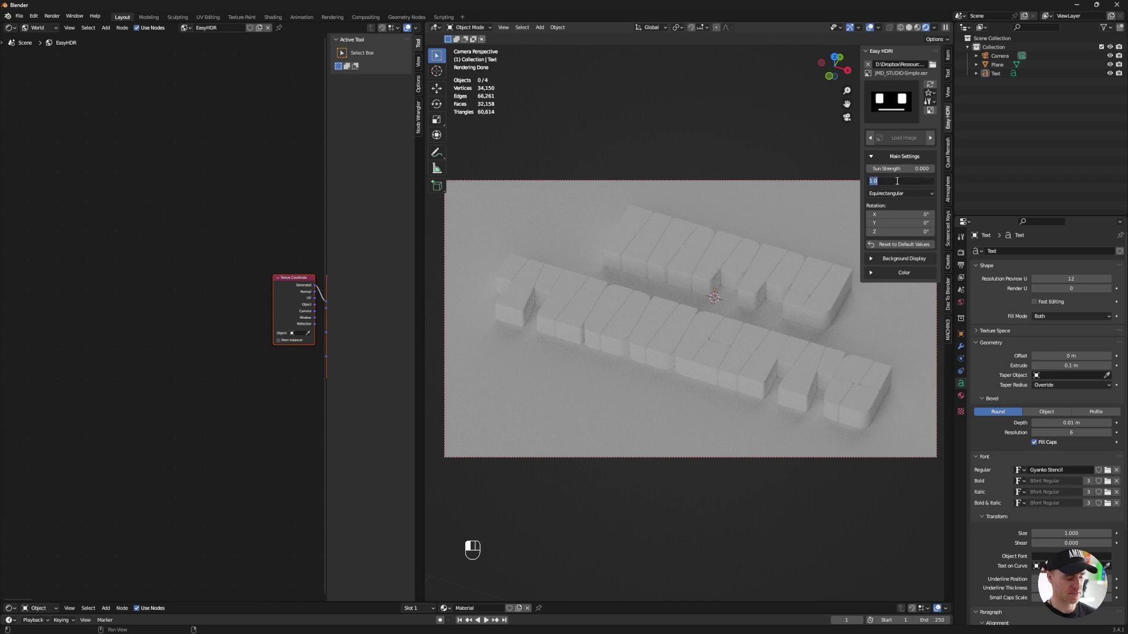
text(2)
key(Return)
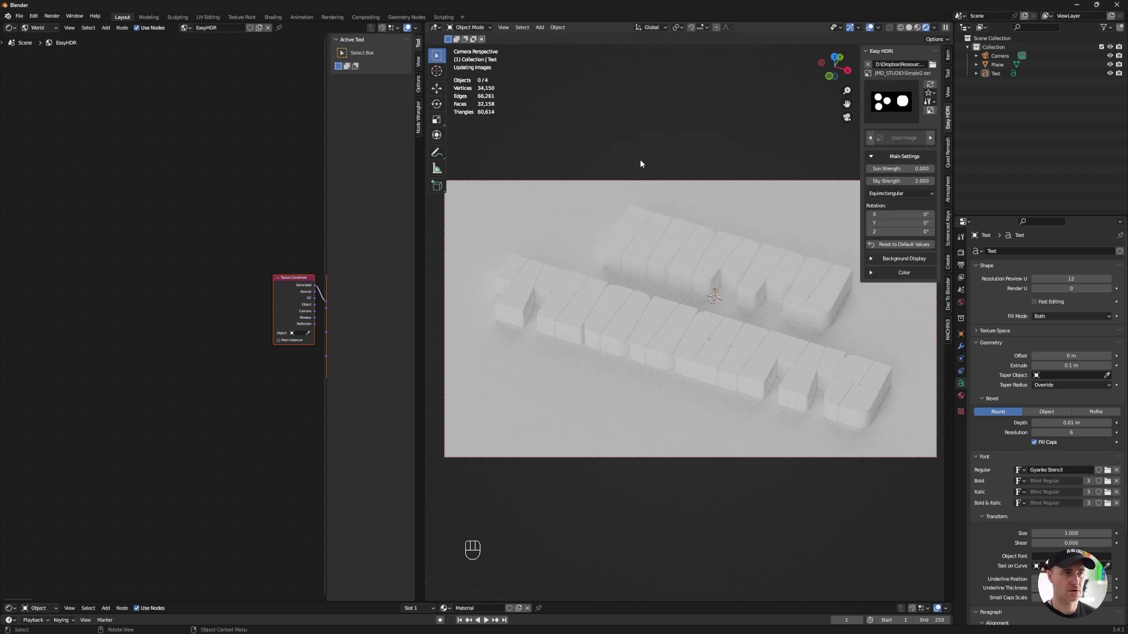
Switch the environment to JMD_STUDIOSimple4.exr and hide the 3D viewport's sidebar
click(891, 101)
click(717, 148)
key(Home)
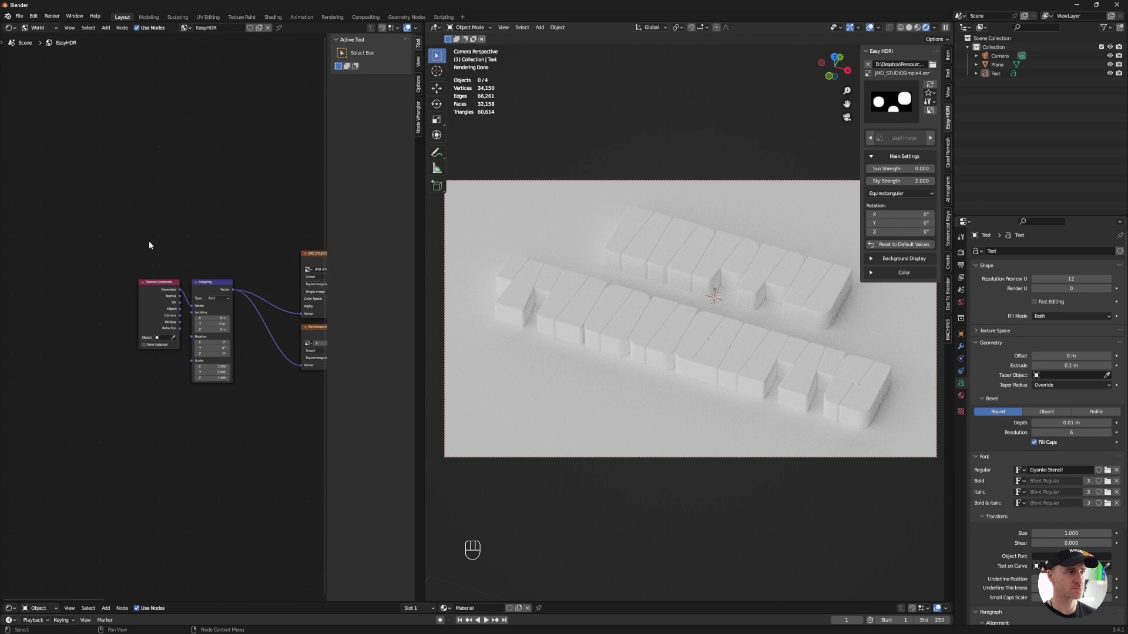
key(n)
key(n)
key(n)
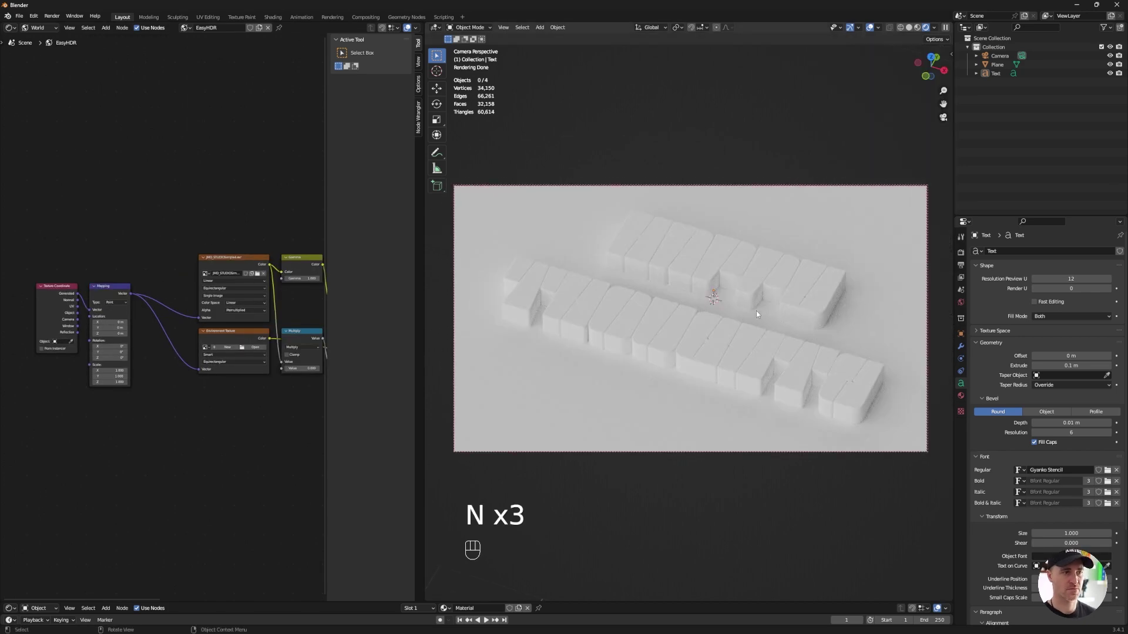
ctrl+scroll(795, 298, up, 2)
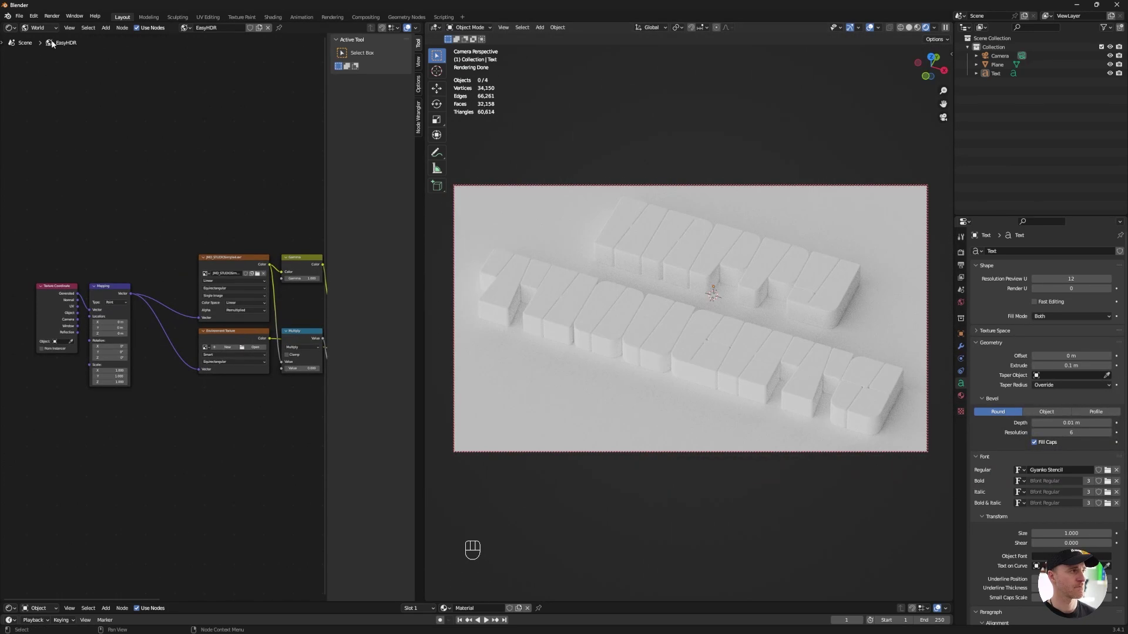
Switch the shader nodes back to Object and set the text material's Metallic value to 1
click(47, 28)
click(49, 36)
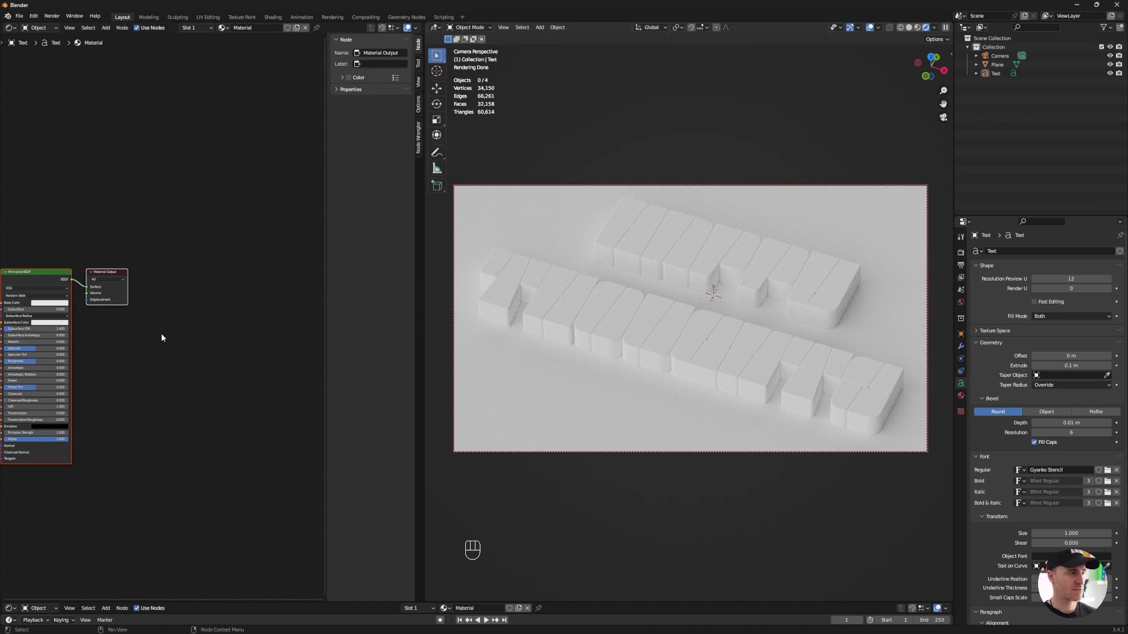
middle_drag(59, 196, 218, 191)
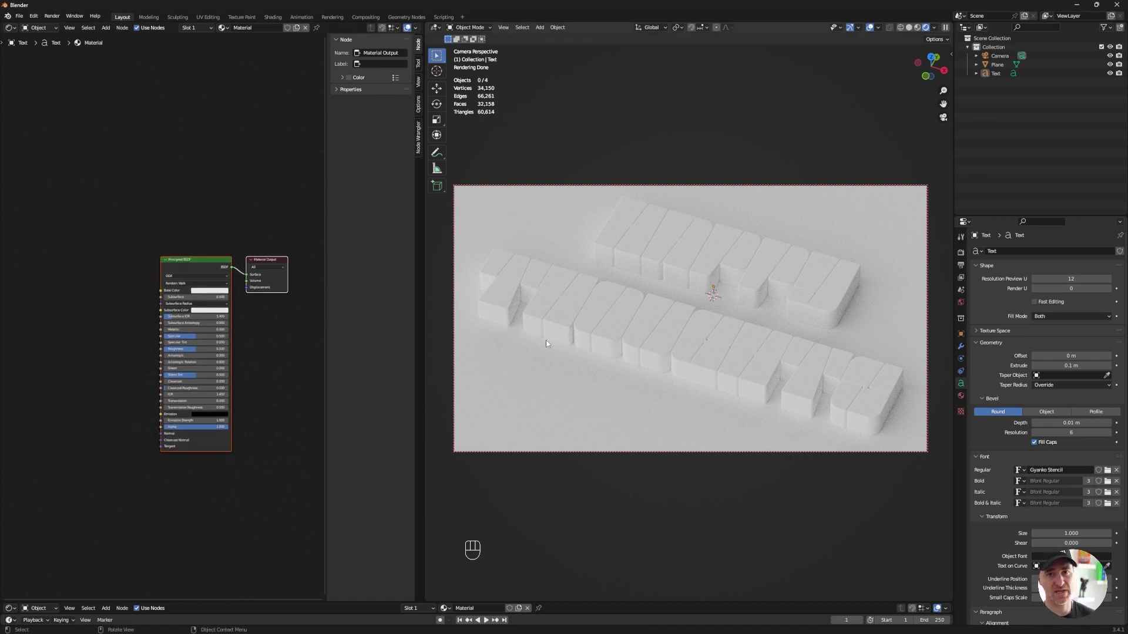
scroll(292, 364, up, 2)
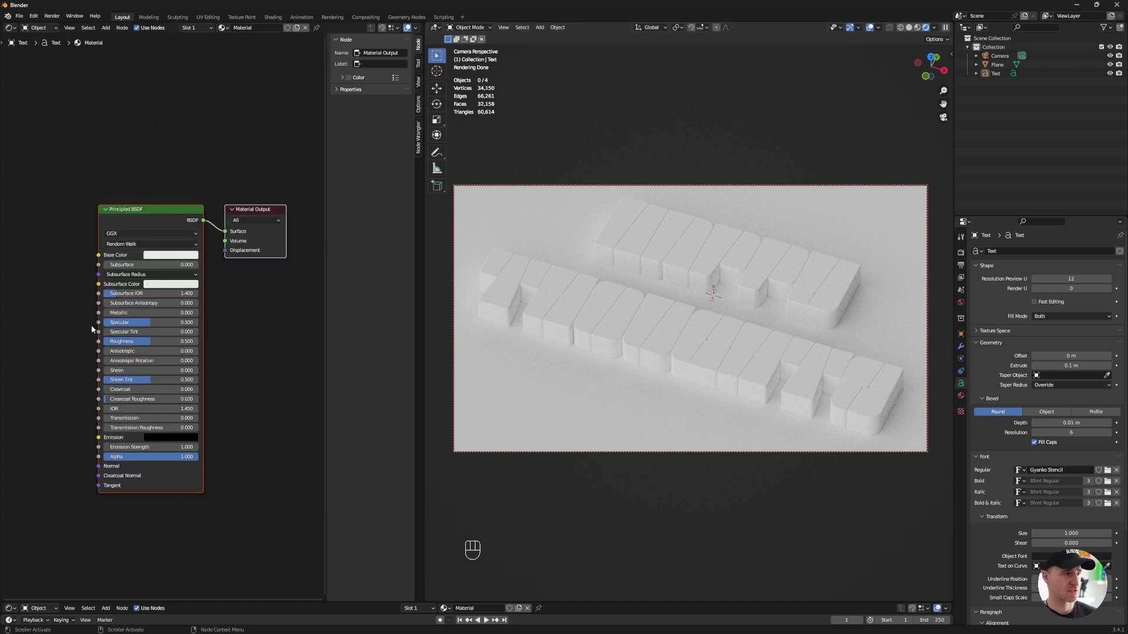
click(147, 312)
text(1)
key(Return)
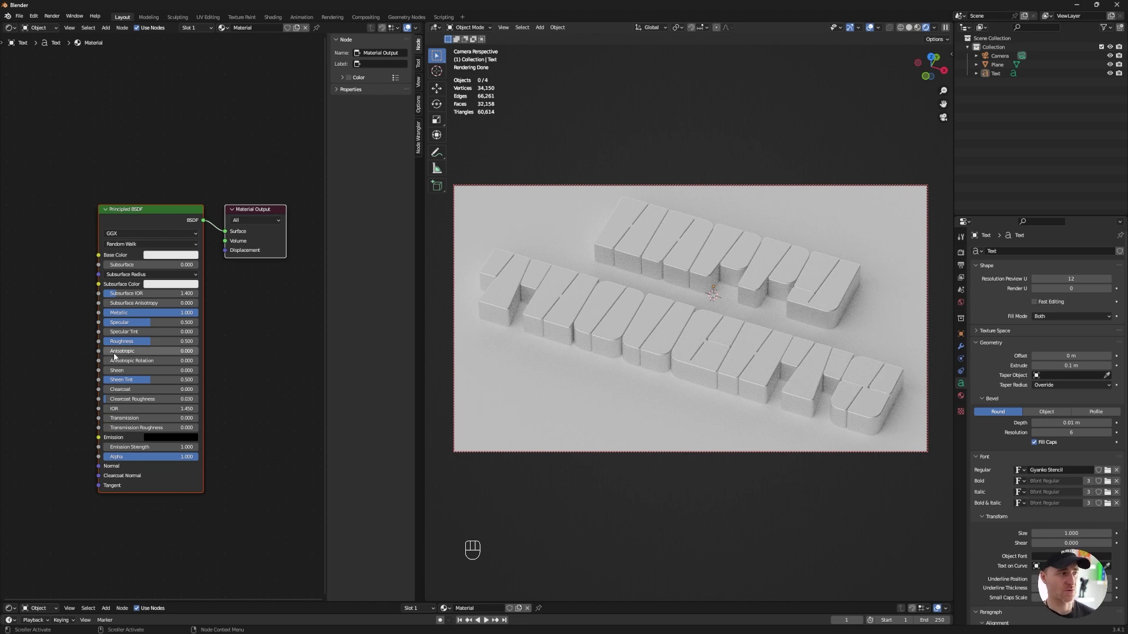
Set the text material's Anisotropic value to 1 and its Roughness to 0.2
drag(116, 356, 196, 357)
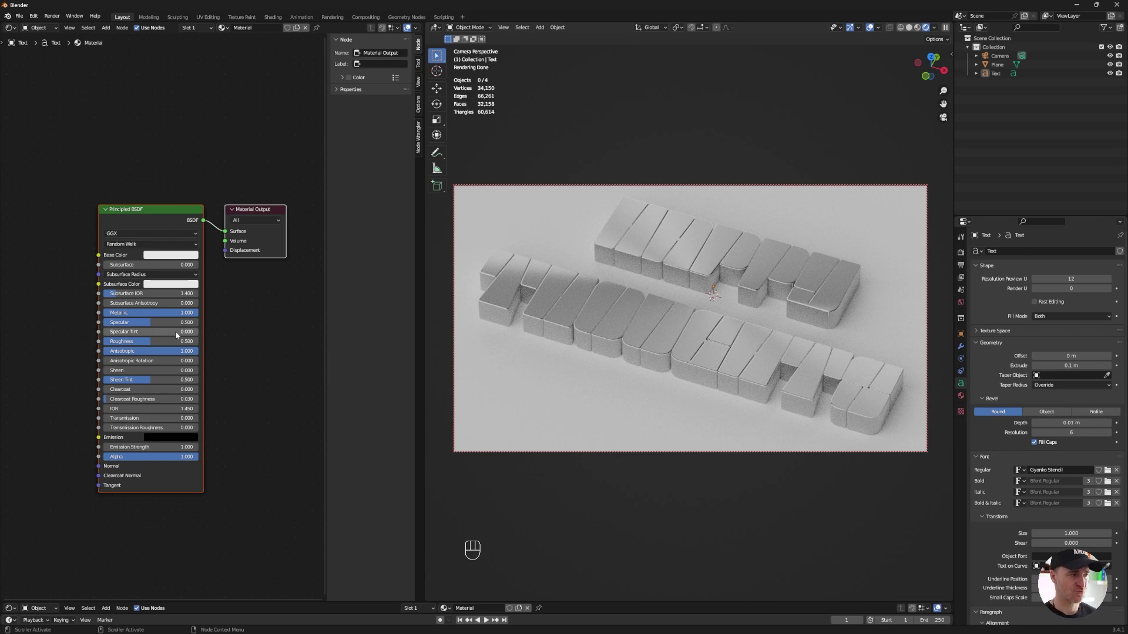
drag(149, 341, 104, 341)
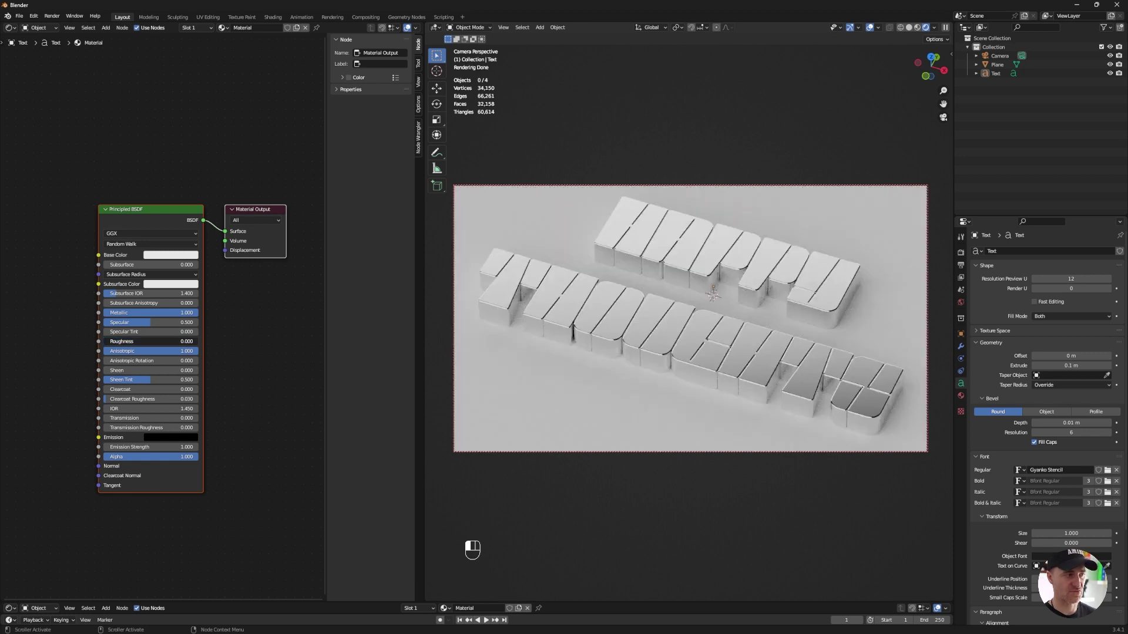
drag(106, 341, 126, 341)
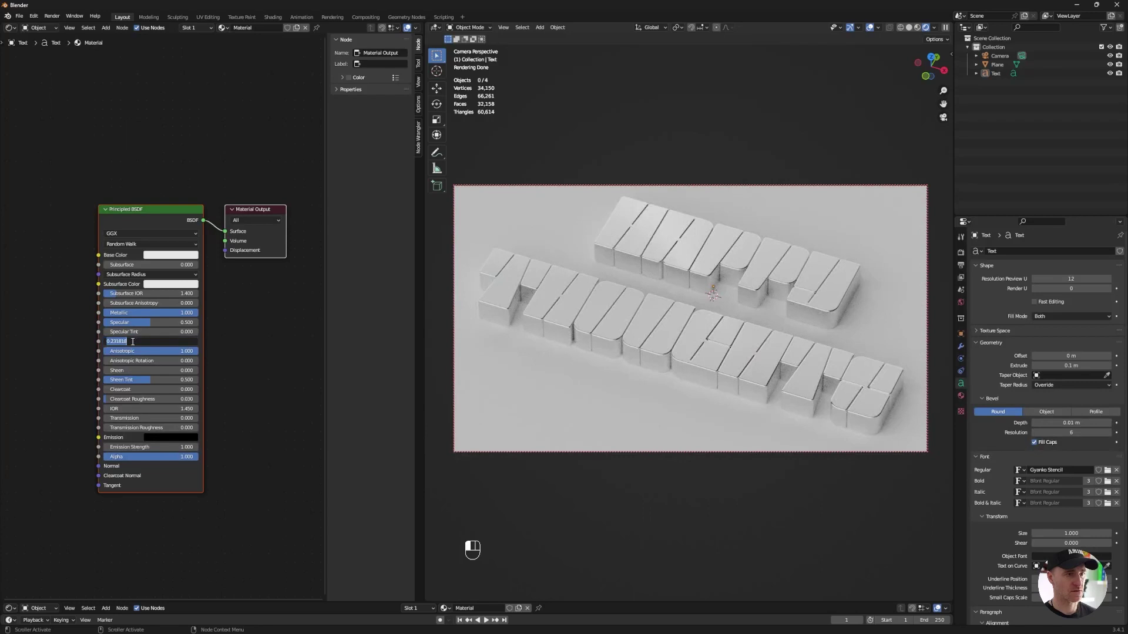
Assign the text's existing material to the ground plane, then deselect the plane
click(487, 221)
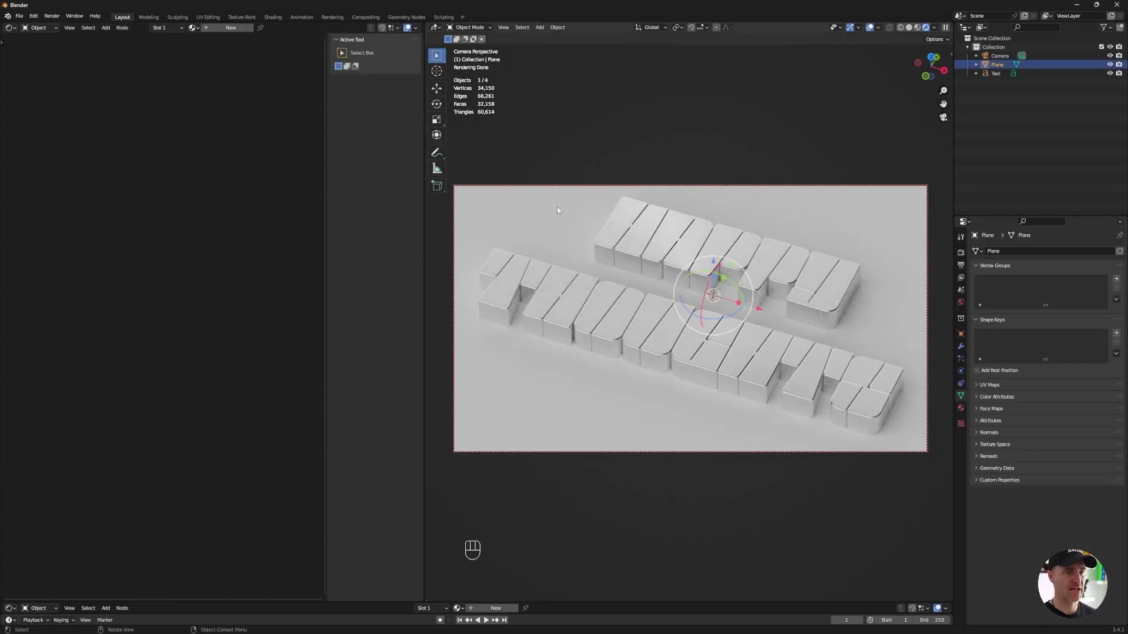
click(961, 408)
click(976, 288)
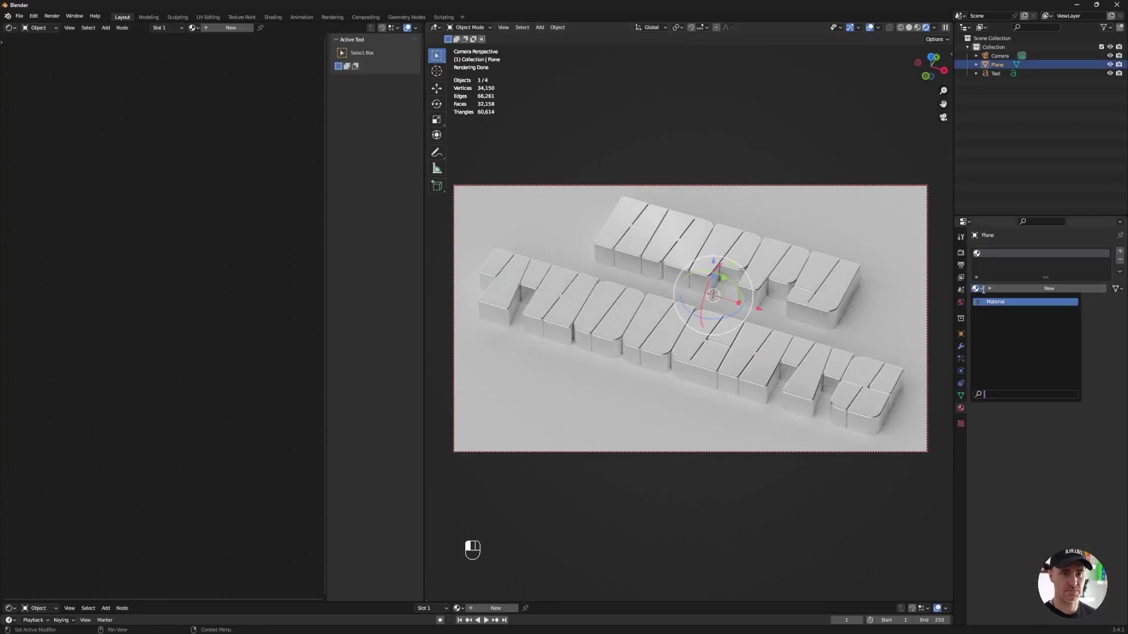
click(987, 302)
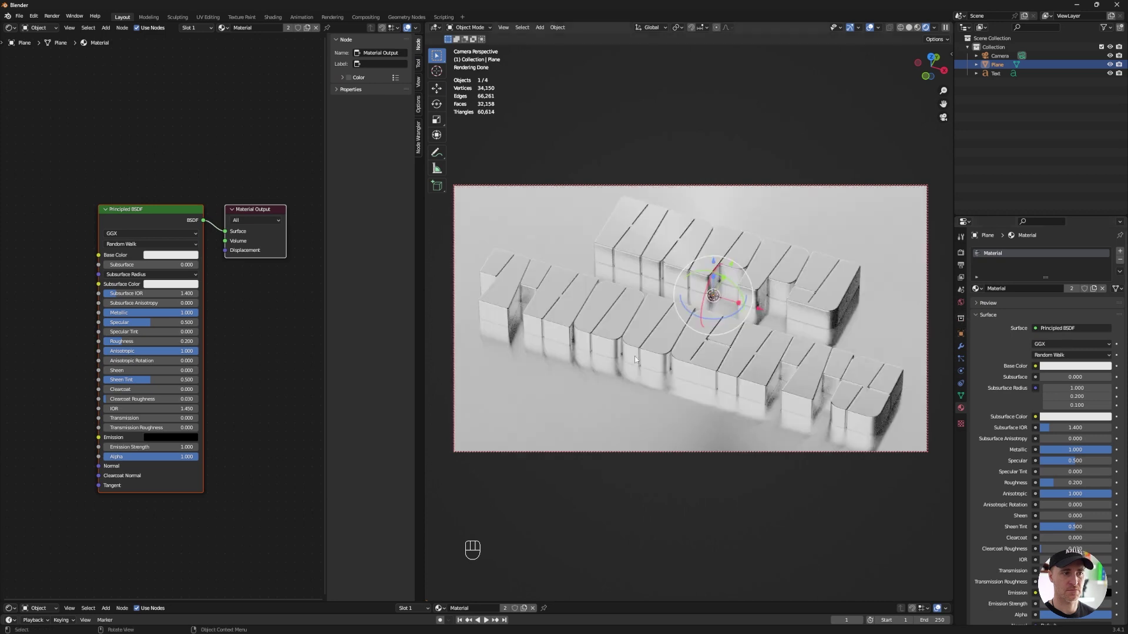
click(279, 364)
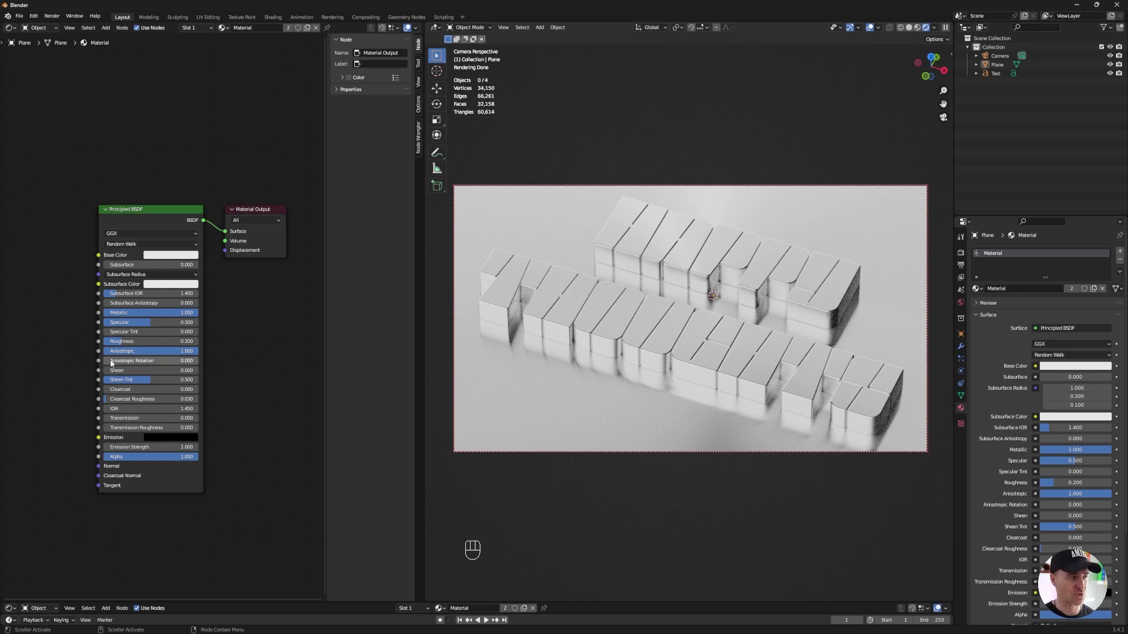
Set the shared material's Anisotropic Rotation to about 0.323 and show the Easy HDRI settings again
drag(159, 361, 130, 360)
key(n)
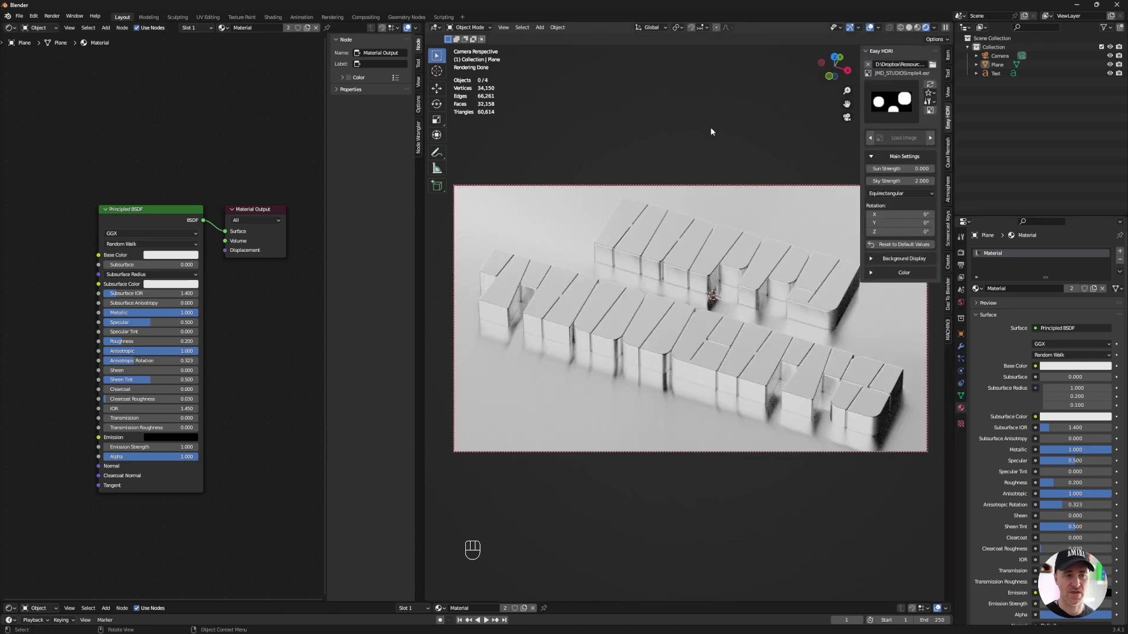